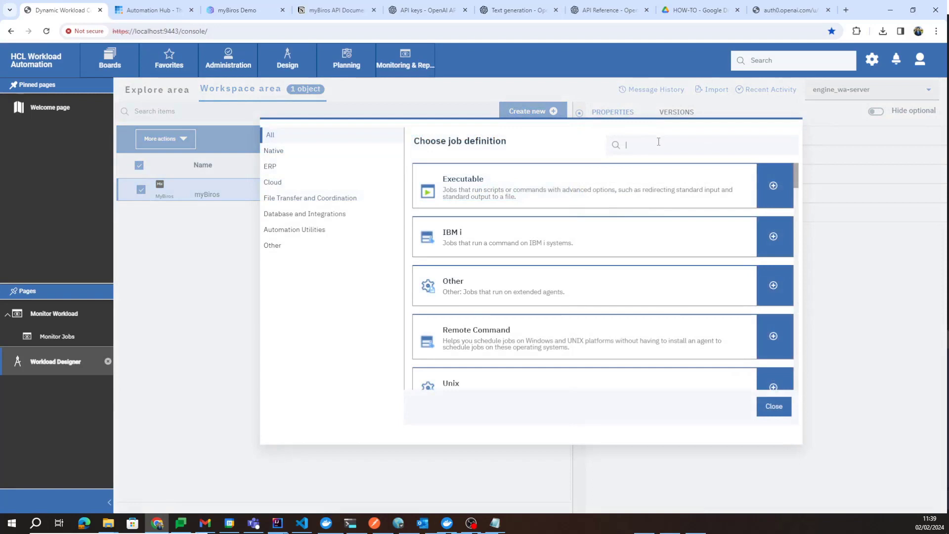
# Search the job definitions for "mybir" and close the job definition chooser
pyautogui.write('mybir')
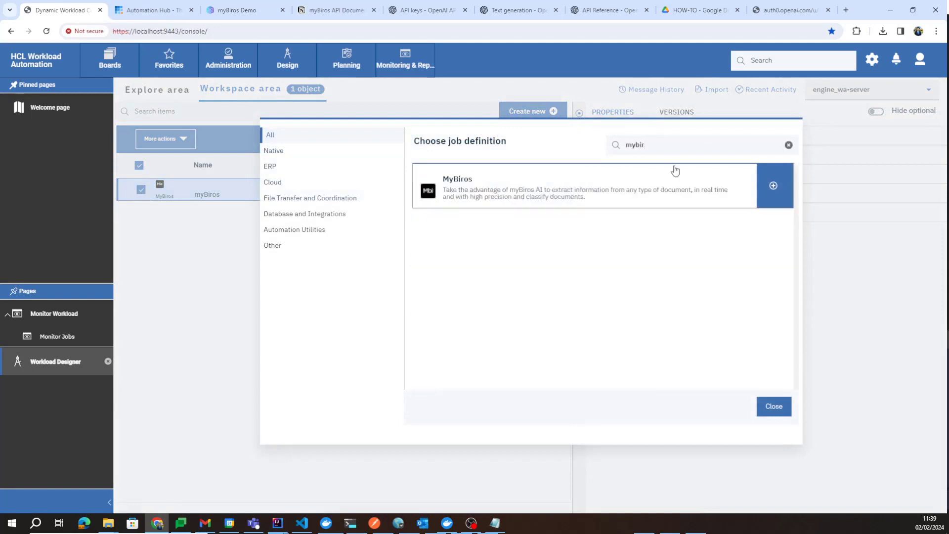
pyautogui.click(777, 409)
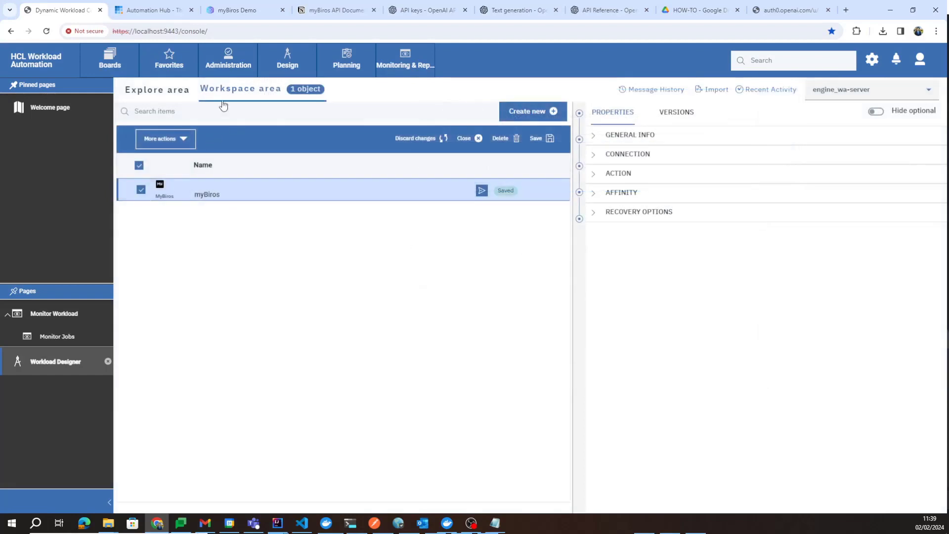
# Expand the myBiros job's Connection section and examine its endpoint and myBiros Api Key fields
pyautogui.click(634, 161)
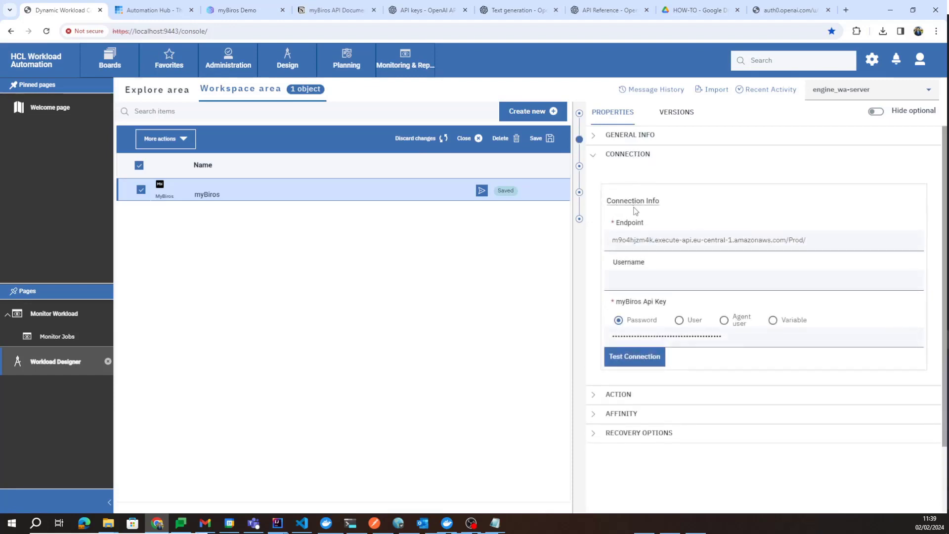
pyautogui.moveTo(604, 203); pyautogui.dragTo(659, 205)
pyautogui.click(645, 223)
pyautogui.moveTo(810, 240); pyautogui.dragTo(610, 240)
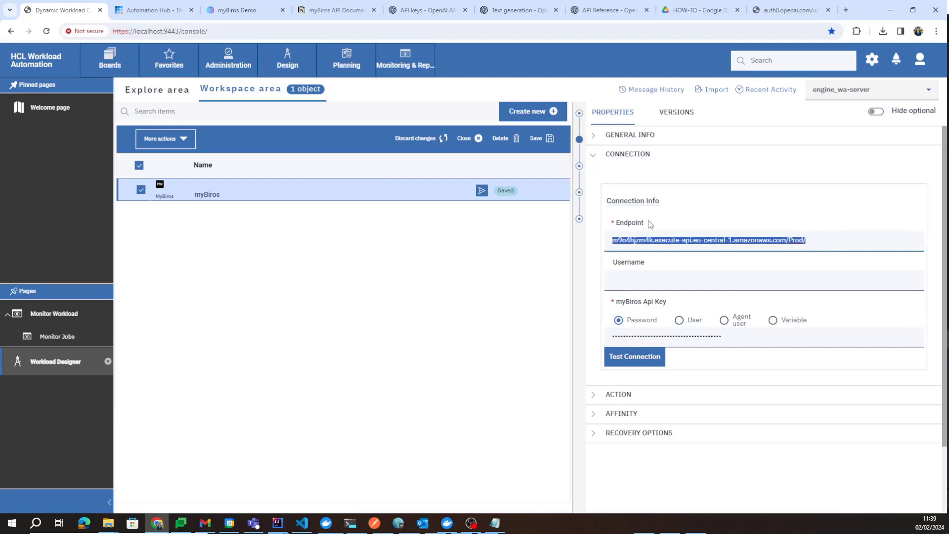
pyautogui.click(685, 262)
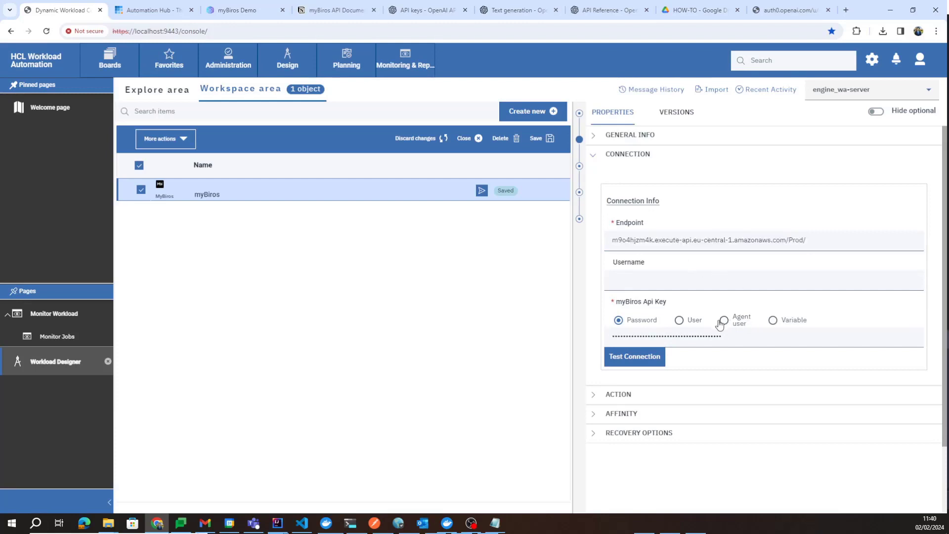
pyautogui.scroll(-1, 719, 326)
pyautogui.moveTo(643, 253); pyautogui.dragTo(668, 254)
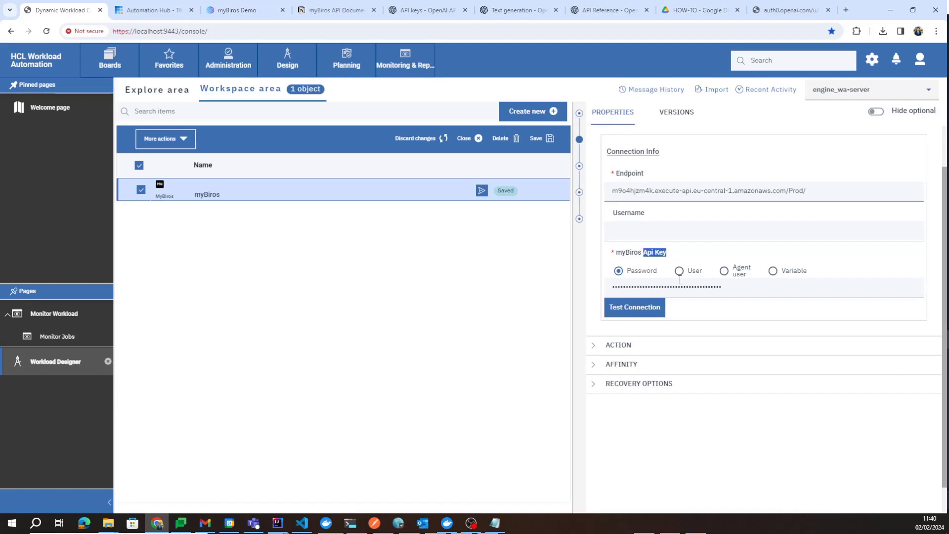
pyautogui.click(676, 254)
pyautogui.scroll(1, 679, 274)
pyautogui.click(614, 239)
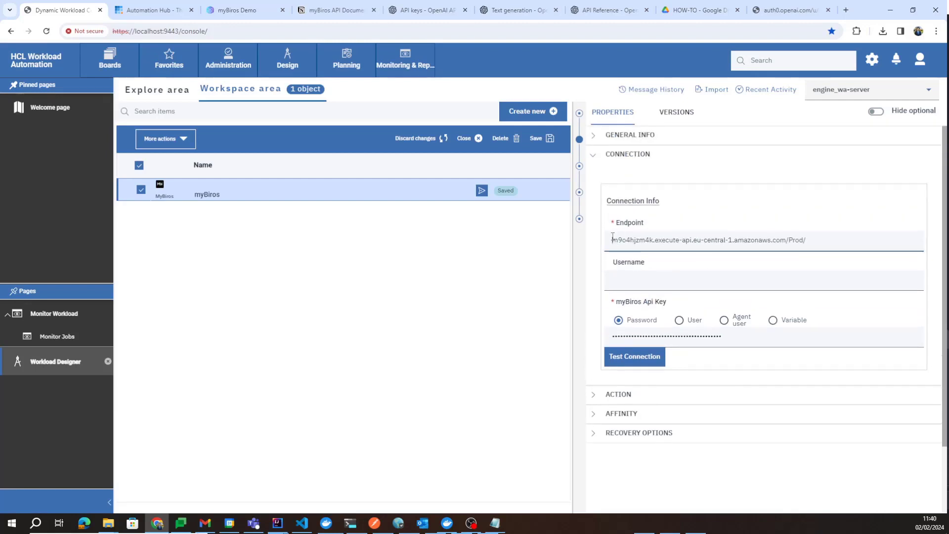
pyautogui.moveTo(613, 239); pyautogui.dragTo(827, 242)
pyautogui.click(759, 267)
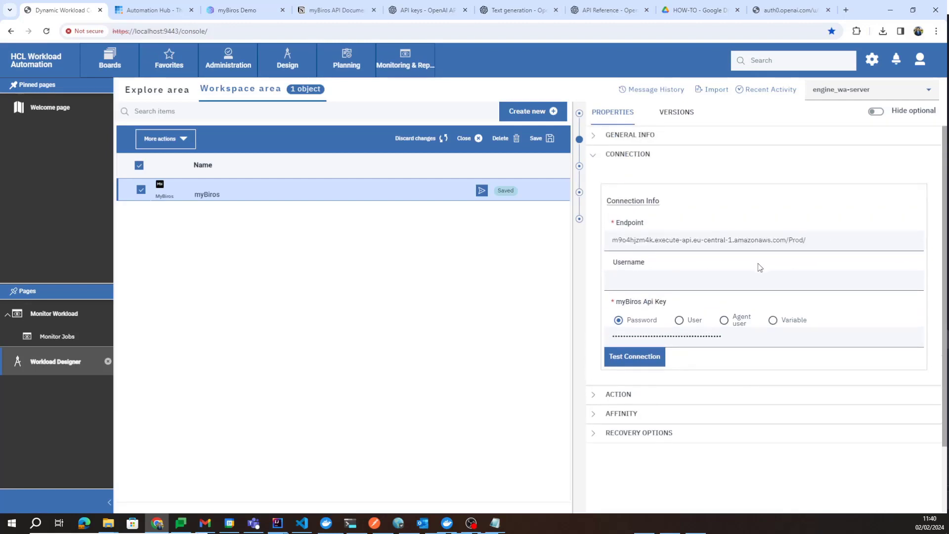
# Test the myBiros connection, dismiss the test result and collapse the Connection section
pyautogui.click(634, 356)
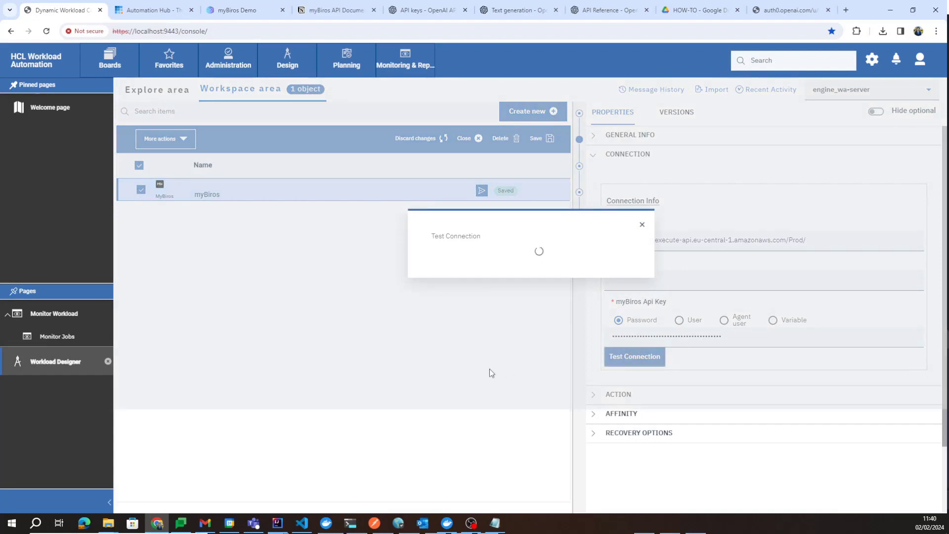
pyautogui.click(617, 281)
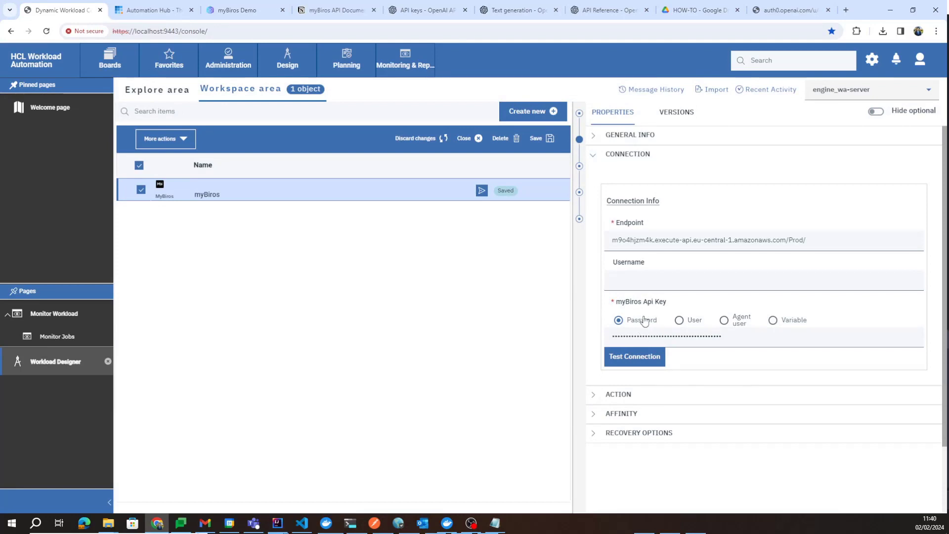
pyautogui.click(616, 162)
# Expand the Action section and examine the local user, local password and file path settings
pyautogui.click(620, 173)
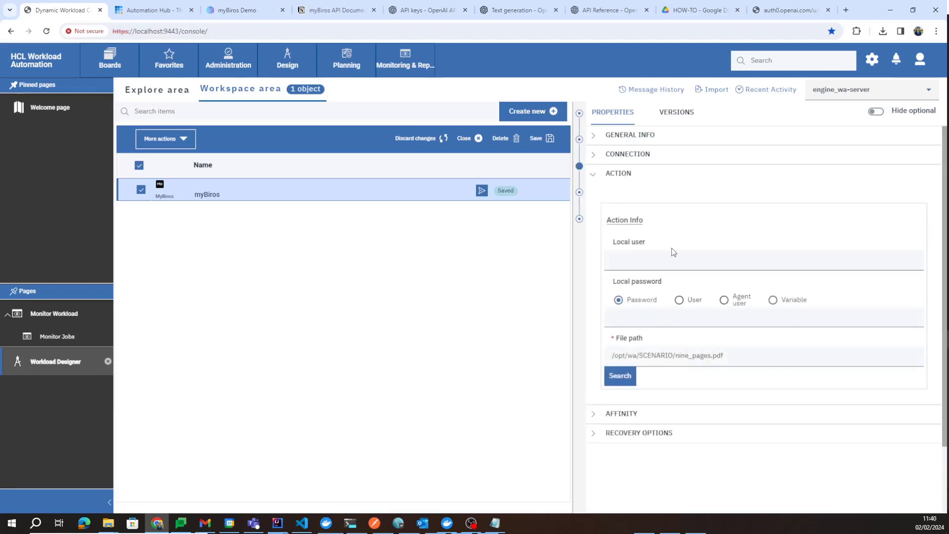
pyautogui.scroll(-1, 638, 277)
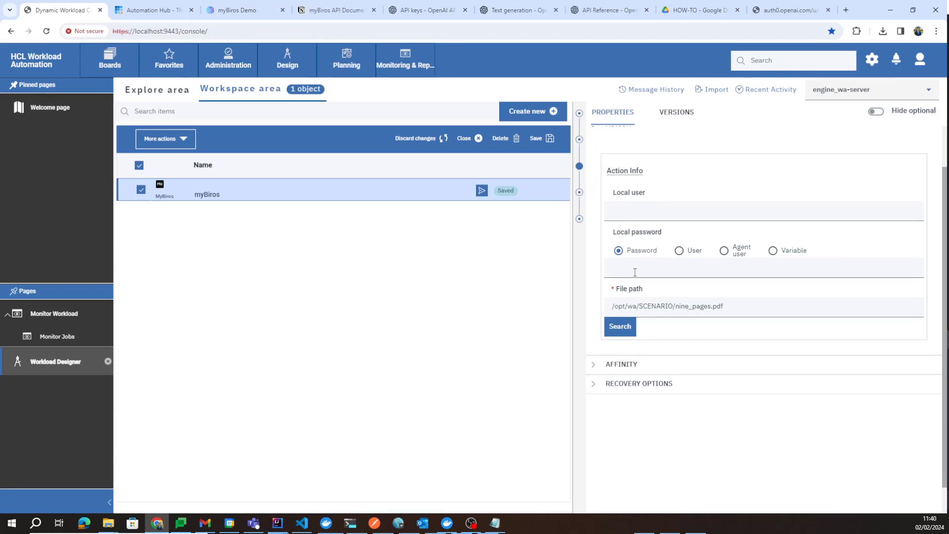
pyautogui.scroll(1, 634, 273)
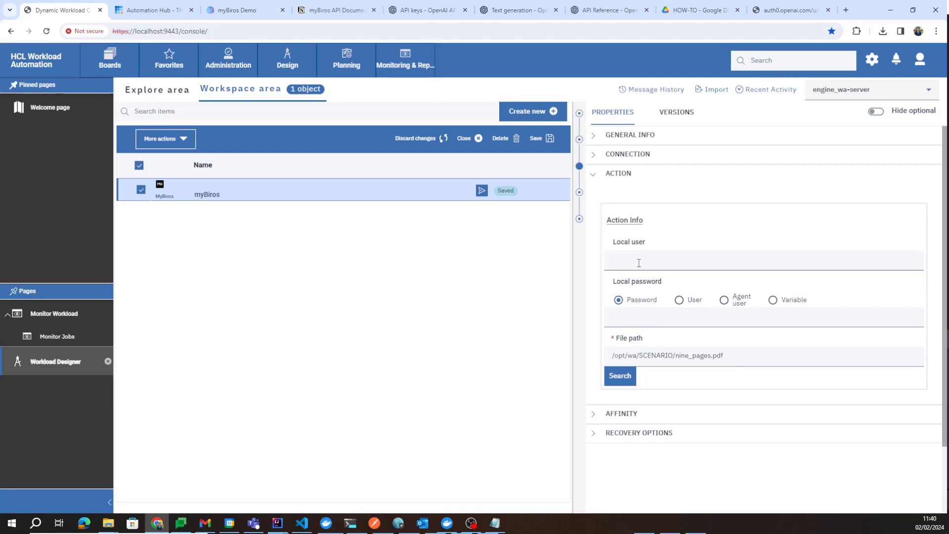
pyautogui.scroll(-1, 635, 319)
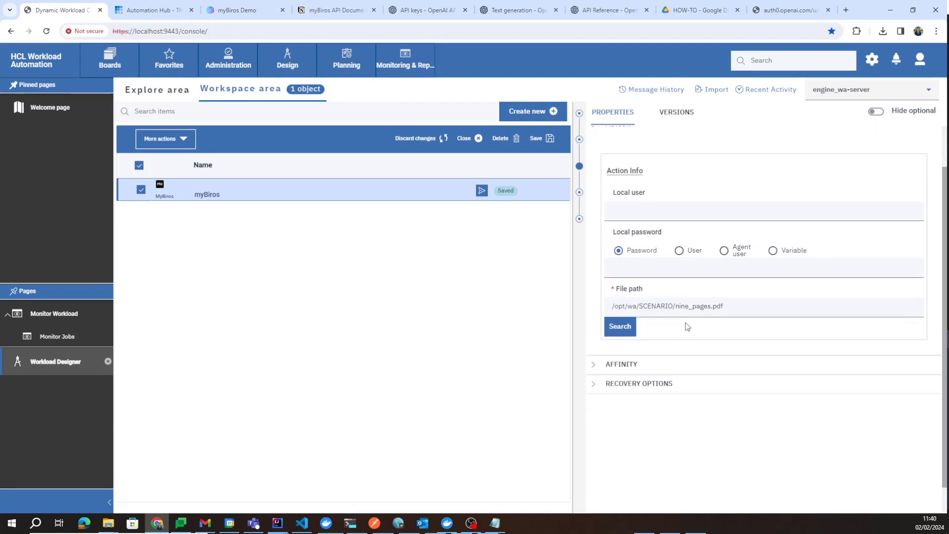
# Shorten the file path to /opt/wa/SCENARIO/, search that folder and choose expense_3.jpg as the input file
pyautogui.moveTo(621, 297); pyautogui.dragTo(650, 297)
pyautogui.click(704, 298)
pyautogui.moveTo(724, 307); pyautogui.dragTo(680, 311)
pyautogui.click(690, 308)
pyautogui.press('BackSpace')
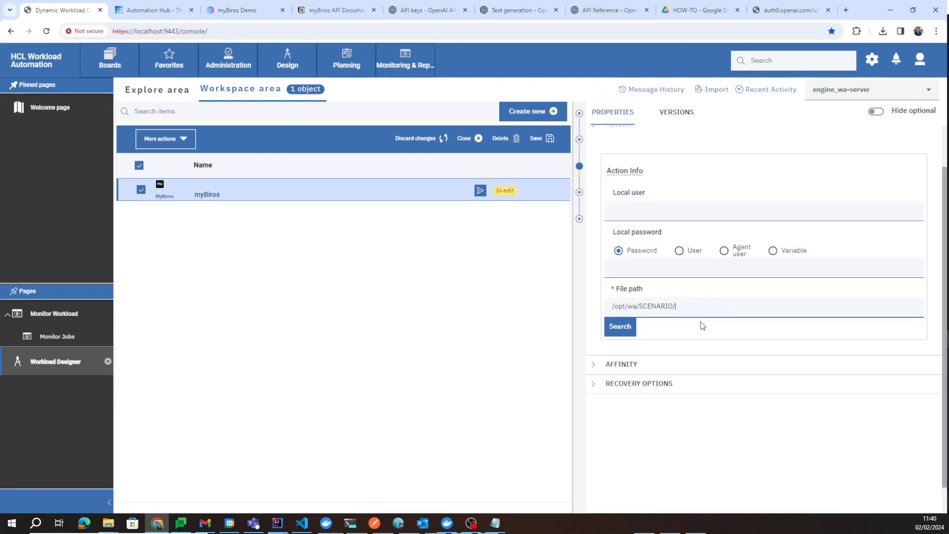
pyautogui.click(621, 330)
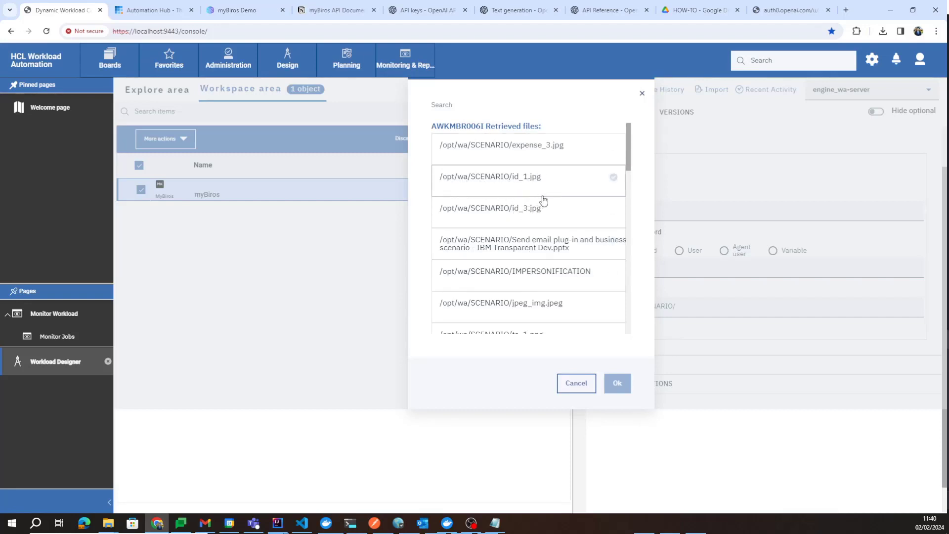
pyautogui.click(548, 154)
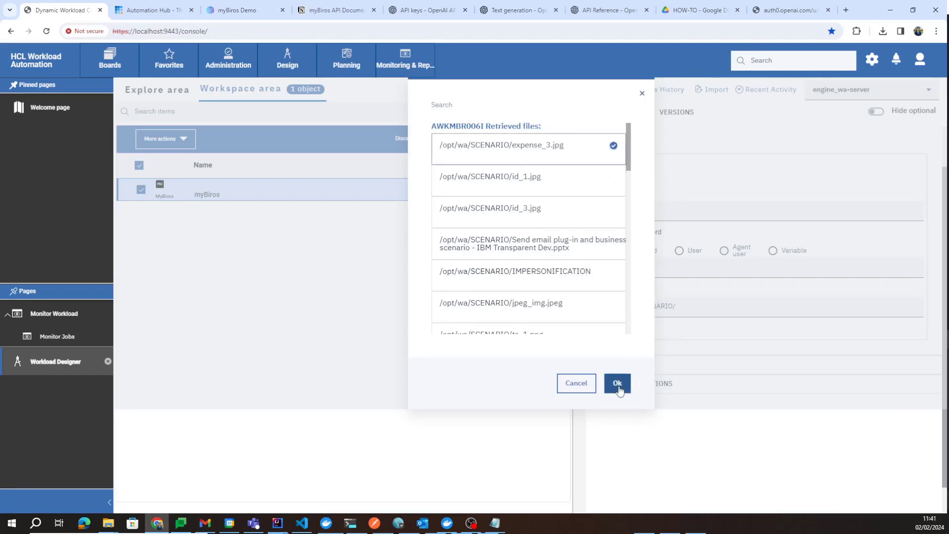
pyautogui.click(617, 383)
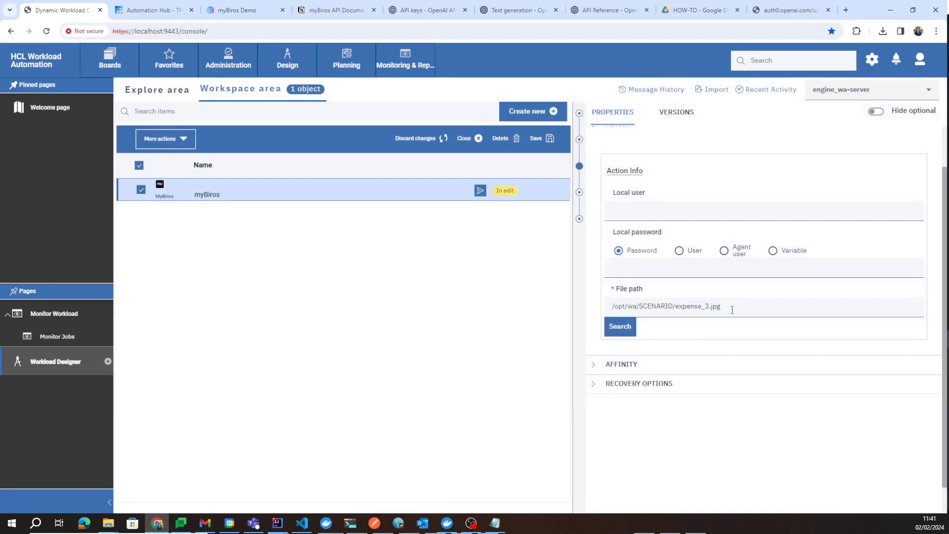
# Replace the file name in the path with nine_pages.pdf, search for it and select /opt/wa/SCENARIO/nine_pages.pdf
pyautogui.moveTo(731, 309); pyautogui.dragTo(679, 311)
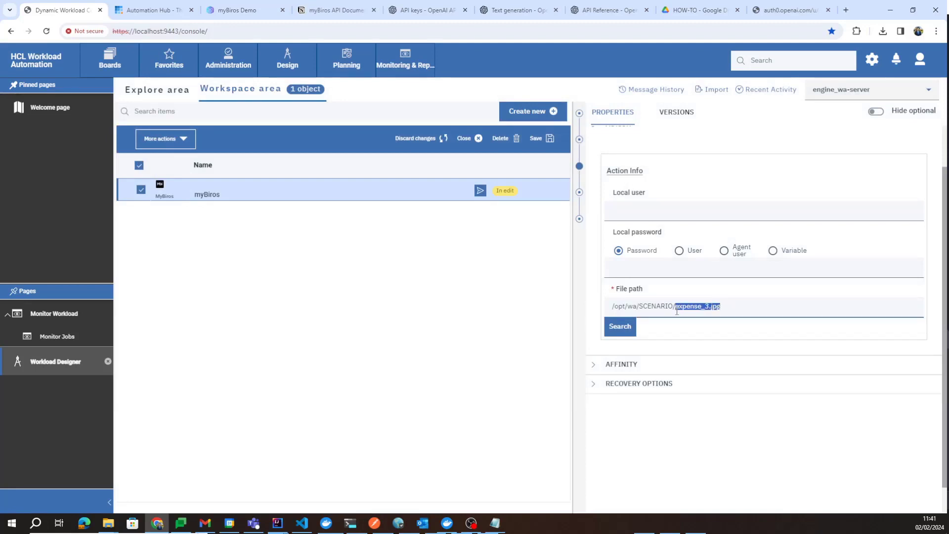
pyautogui.write('ain_pages')
pyautogui.click(628, 331)
pyautogui.click(561, 240)
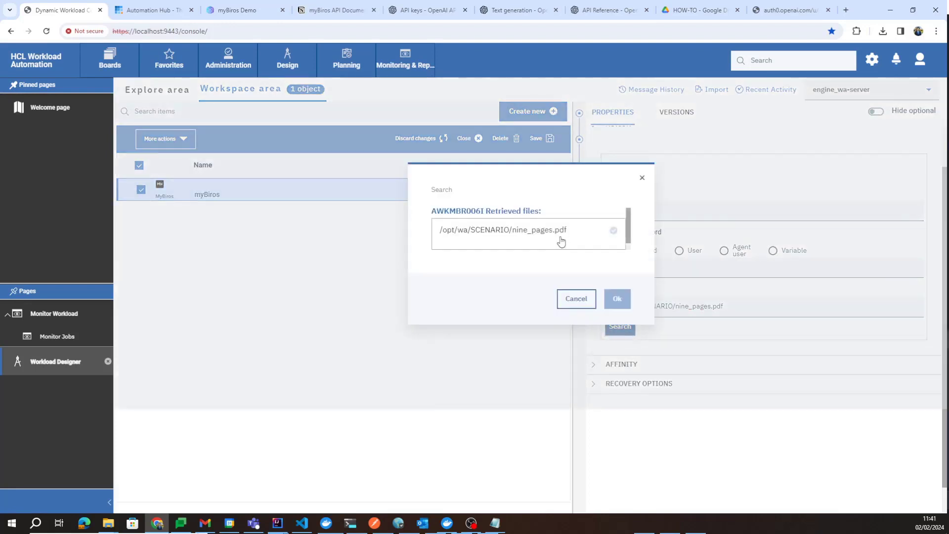
pyautogui.click(612, 298)
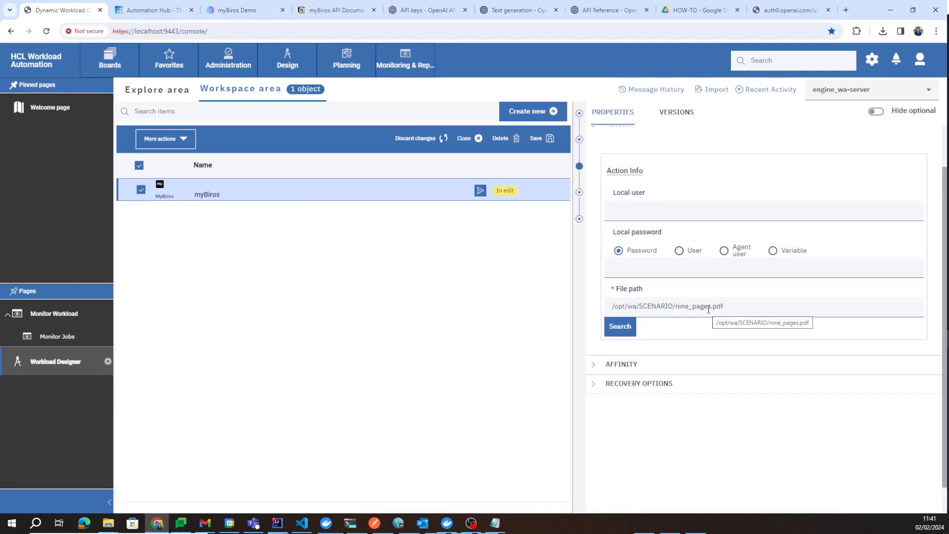
pyautogui.scroll(1, 682, 324)
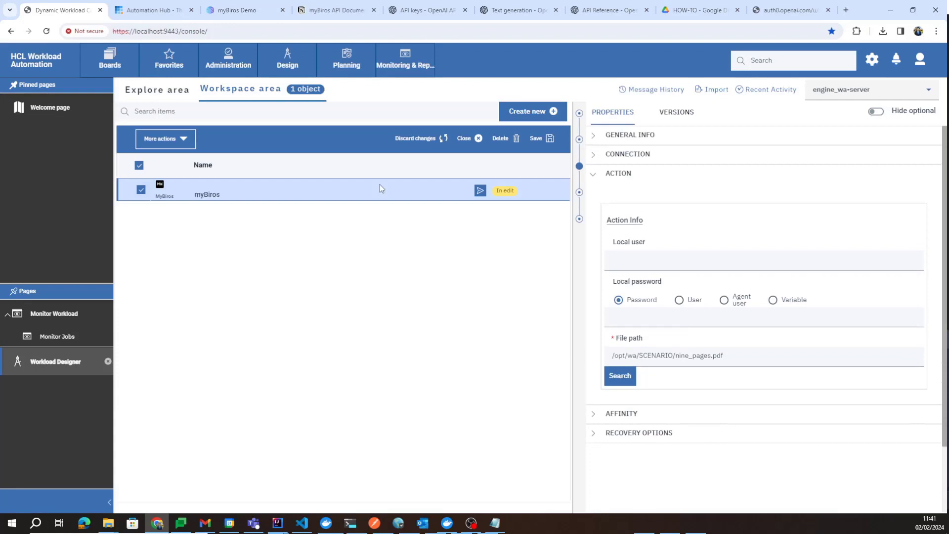
# Switch to the myBiros Demo page and look through the catalog of supported document types
pyautogui.click(230, 18)
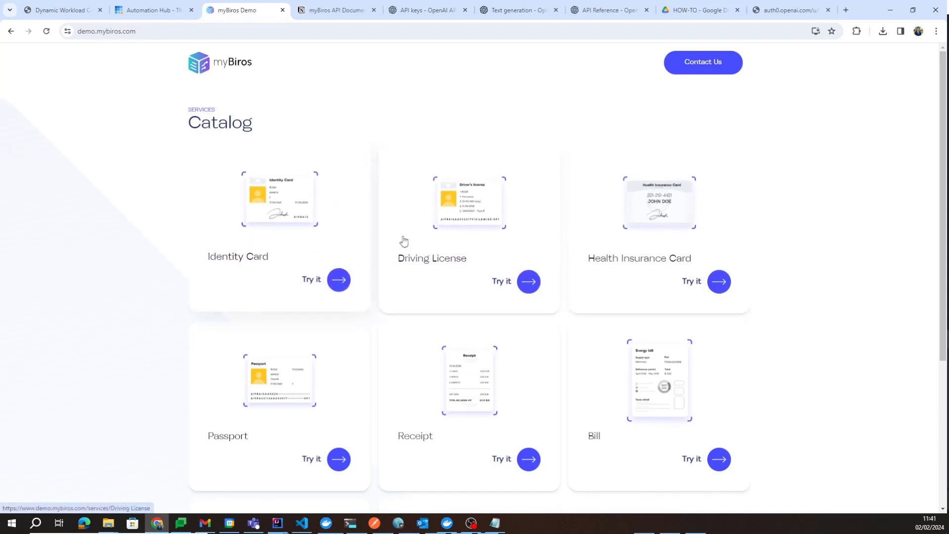
pyautogui.scroll(-1, 543, 264)
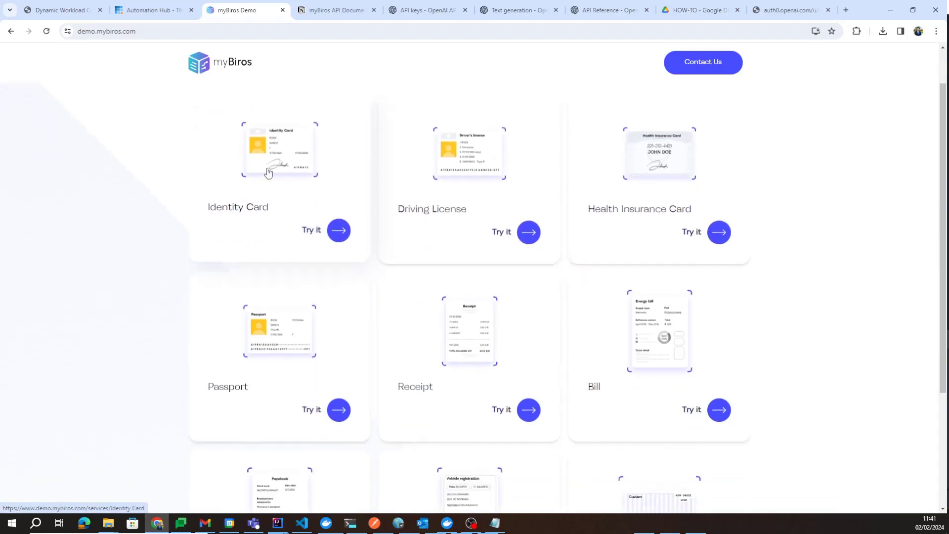
pyautogui.scroll(-3, 417, 222)
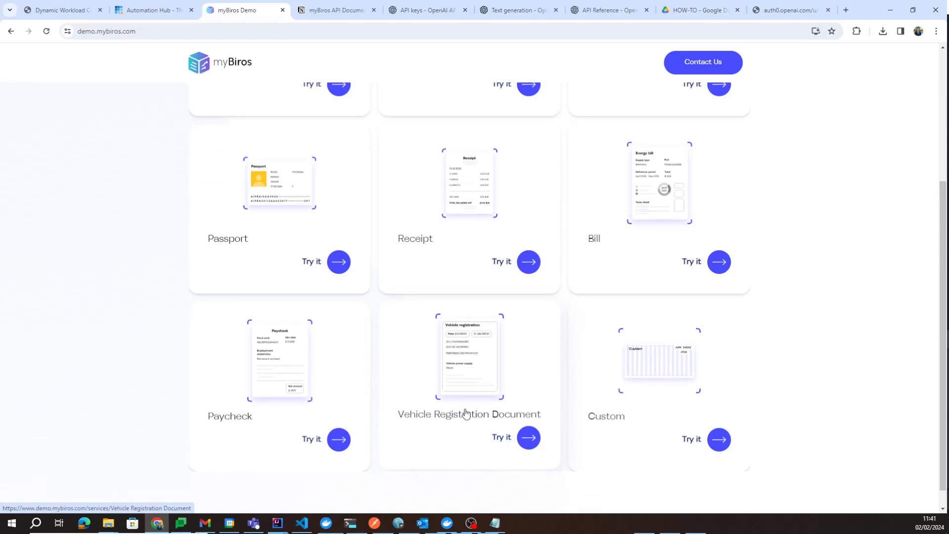
pyautogui.scroll(4, 465, 413)
# View the introduction of the myBiros API Documentation page and return to the demo catalog
pyautogui.click(336, 10)
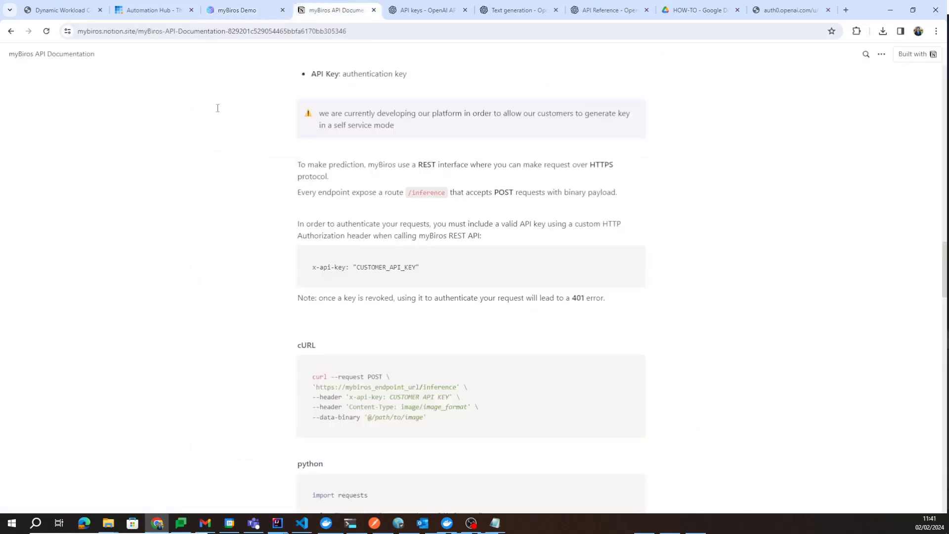
pyautogui.scroll(15, 306, 76)
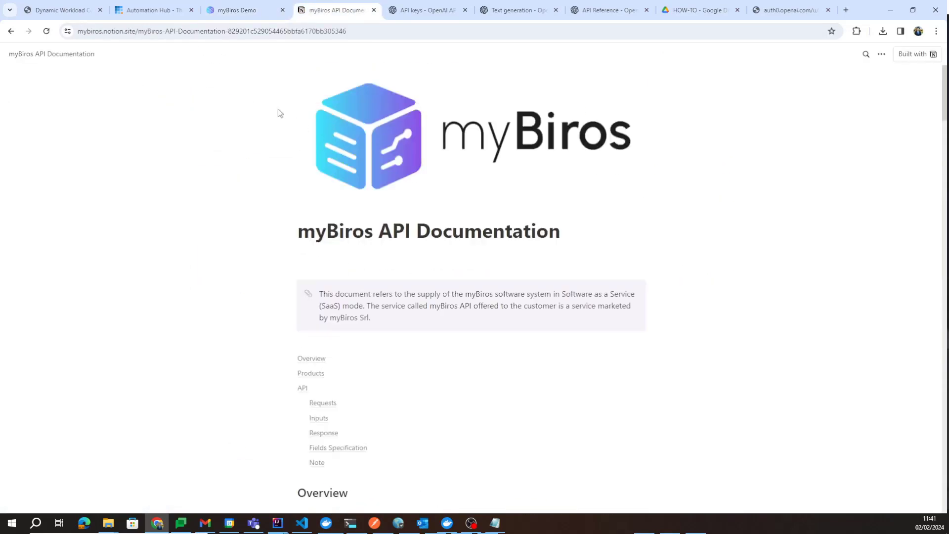
pyautogui.scroll(-1, 359, 202)
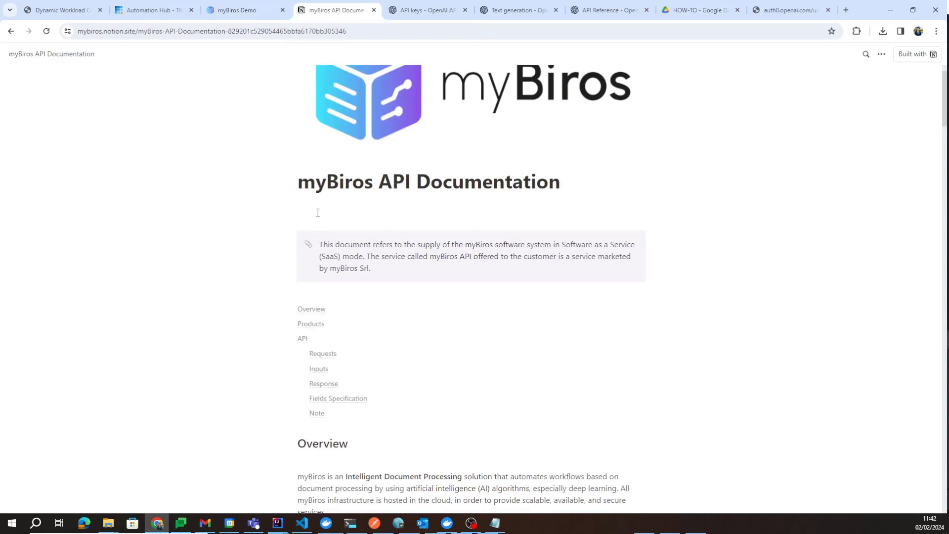
pyautogui.click(231, 10)
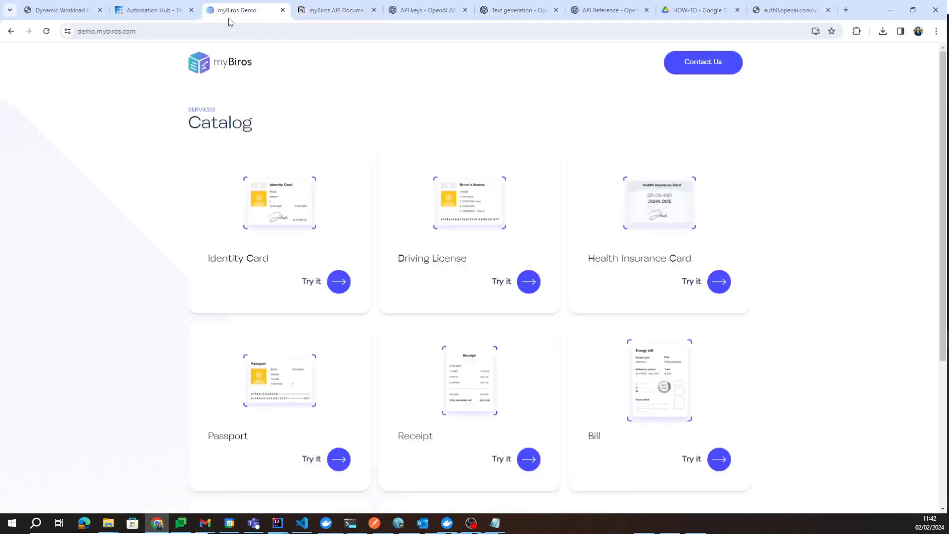
# Return to the Dynamic Workload Console and save the edited myBiros job definition
pyautogui.click(58, 11)
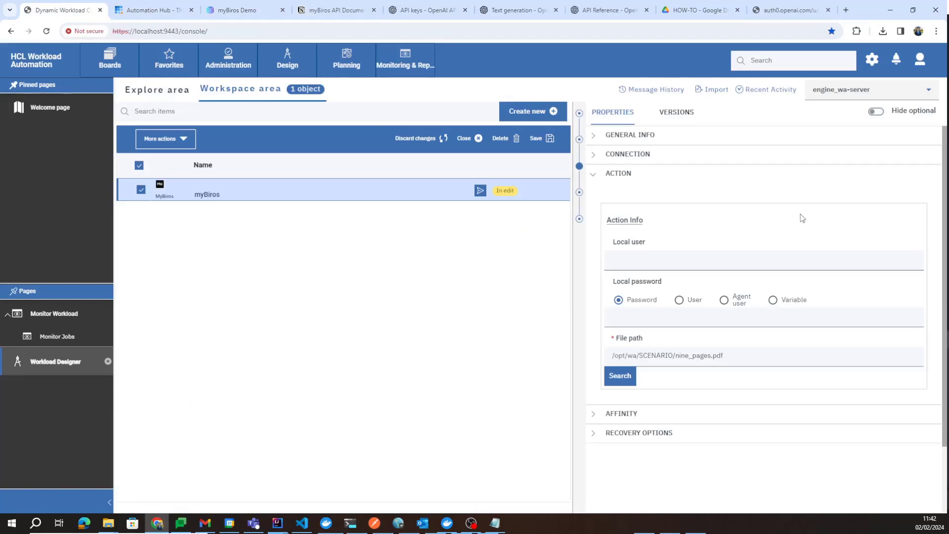
pyautogui.click(542, 139)
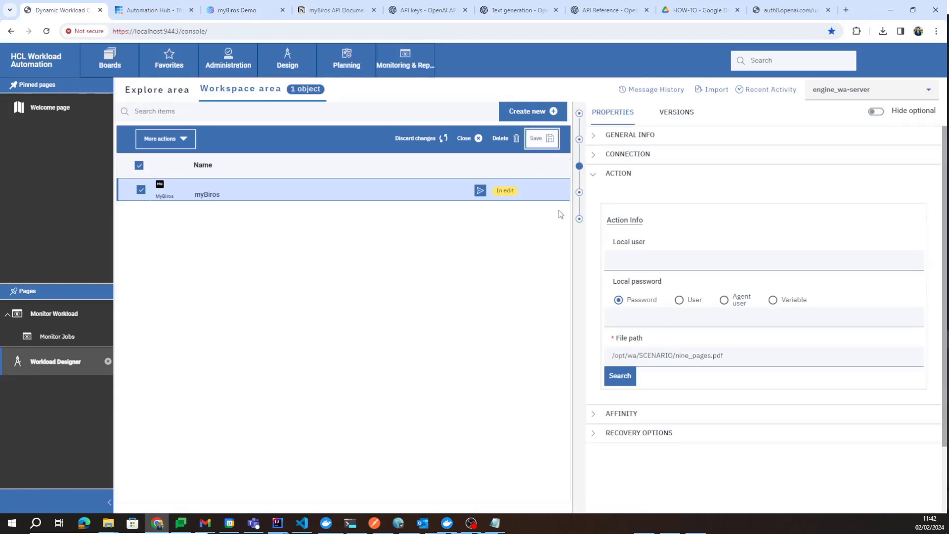
pyautogui.click(490, 399)
# Submit the myBiros job into the current plan with the job alias mybiros_job
pyautogui.click(481, 190)
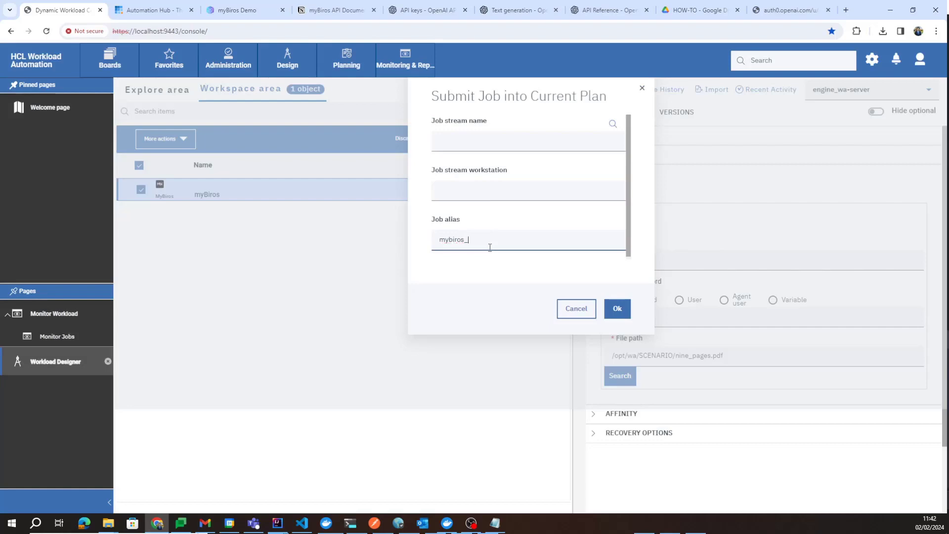
pyautogui.click(490, 248)
pyautogui.write('_job')
pyautogui.click(612, 314)
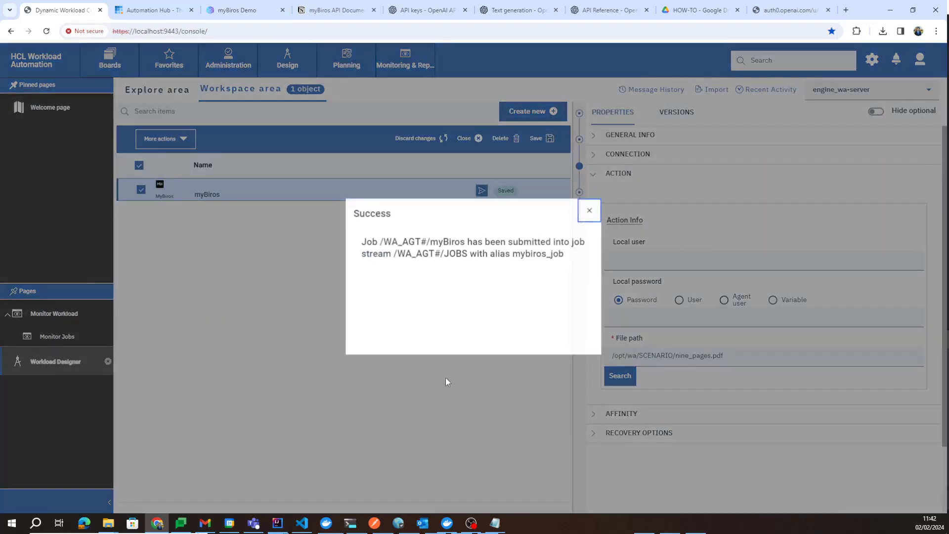
pyautogui.click(445, 377)
# Open the Monitor Workload view of the current plan and refresh its job list
pyautogui.moveTo(405, 62)
pyautogui.click(415, 143)
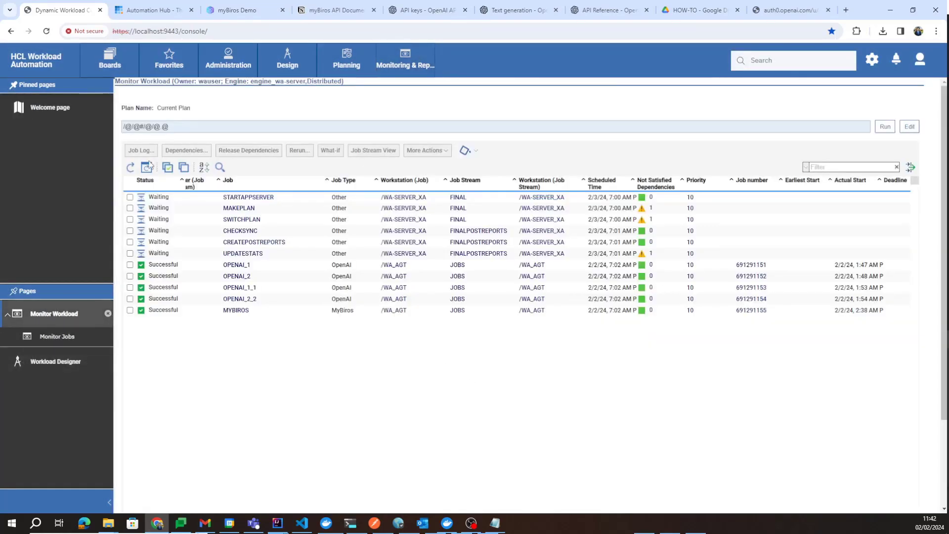
pyautogui.click(133, 165)
pyautogui.click(133, 165)
pyautogui.click(133, 165)
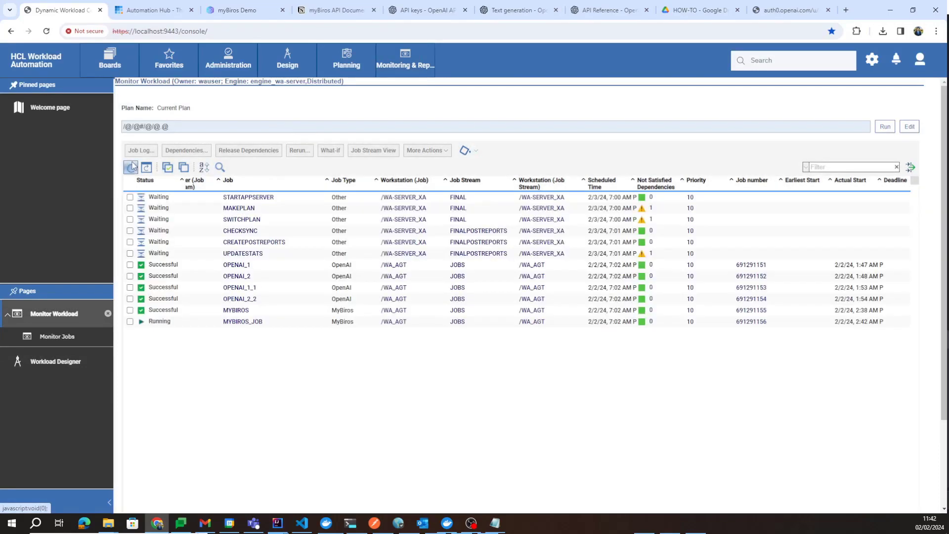
# Refresh the current plan's job list repeatedly to check the status of MYBIROS_JOB
pyautogui.click(131, 166)
pyautogui.click(132, 166)
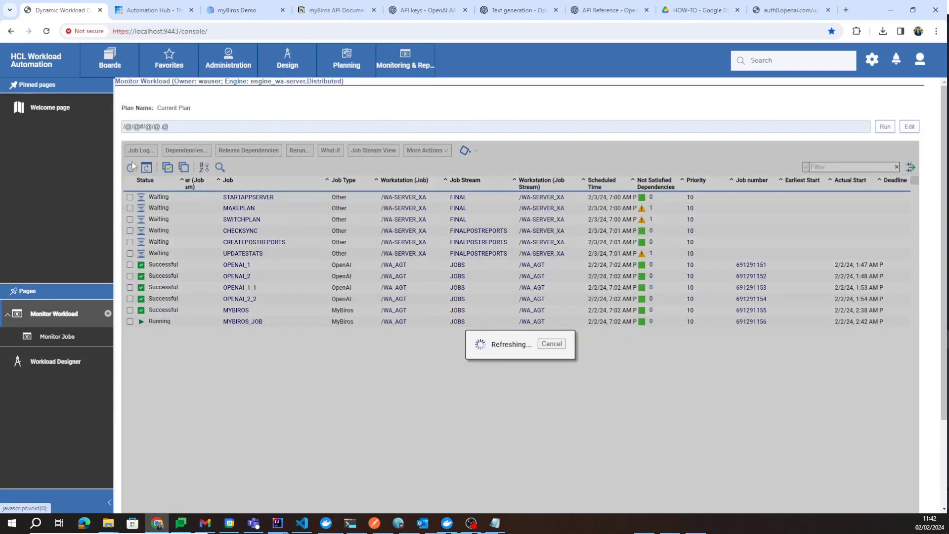
pyautogui.click(131, 167)
pyautogui.click(132, 167)
pyautogui.click(131, 167)
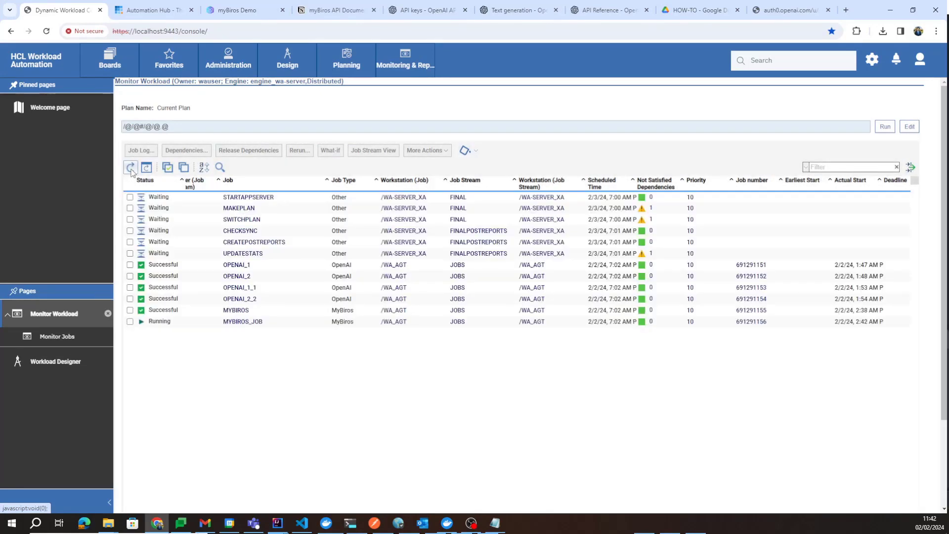
pyautogui.click(131, 168)
pyautogui.click(131, 167)
pyautogui.click(131, 167)
pyautogui.click(131, 167)
# Open the job log of MYBIROS_JOB in a maximized window and skim its extracted output through to the end
pyautogui.click(130, 322)
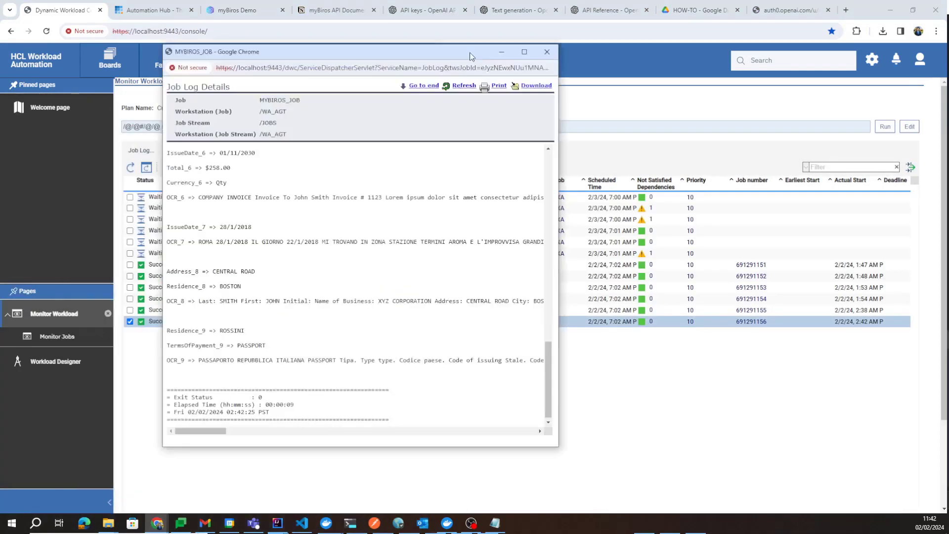
pyautogui.doubleClick(468, 53)
pyautogui.scroll(6, 247, 253)
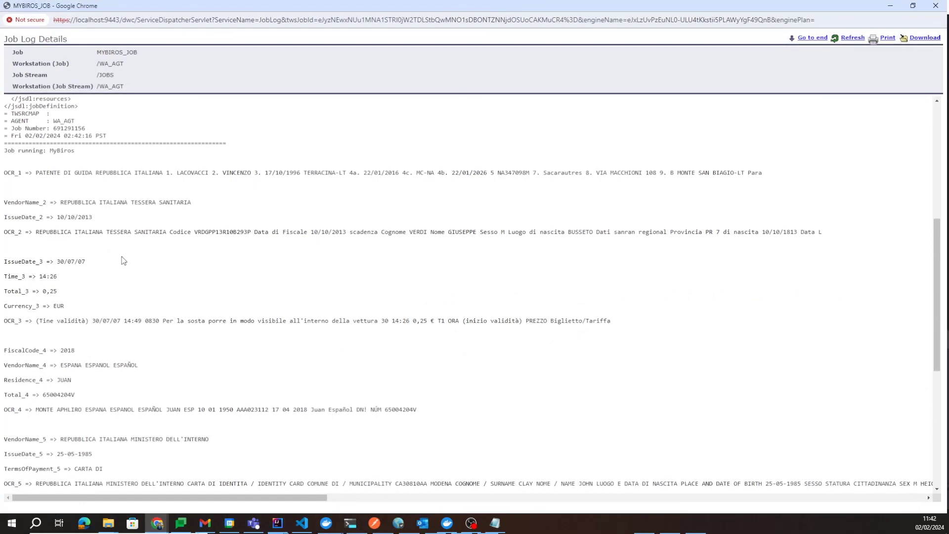
pyautogui.scroll(-6, 124, 260)
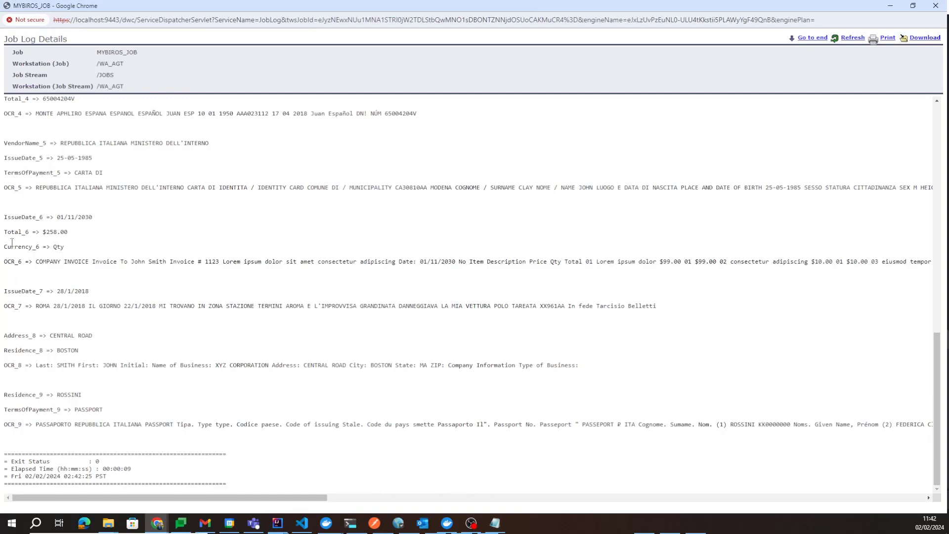
# Examine the entity fields extracted for pages 6, 7 and 9 in the job log
pyautogui.moveTo(6, 220); pyautogui.dragTo(55, 266)
pyautogui.moveTo(7, 292); pyautogui.dragTo(47, 299)
pyautogui.click(42, 291)
pyautogui.scroll(8, 41, 303)
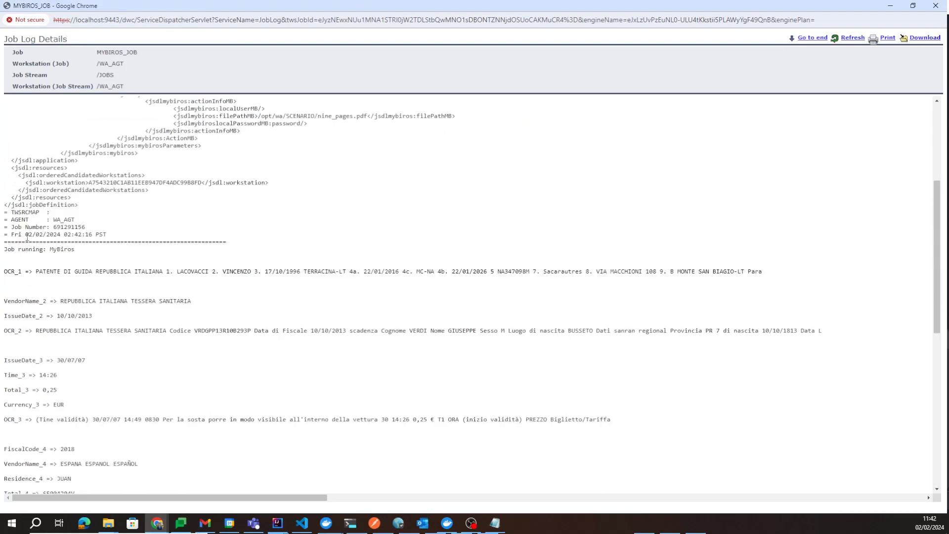
pyautogui.scroll(-8, 22, 275)
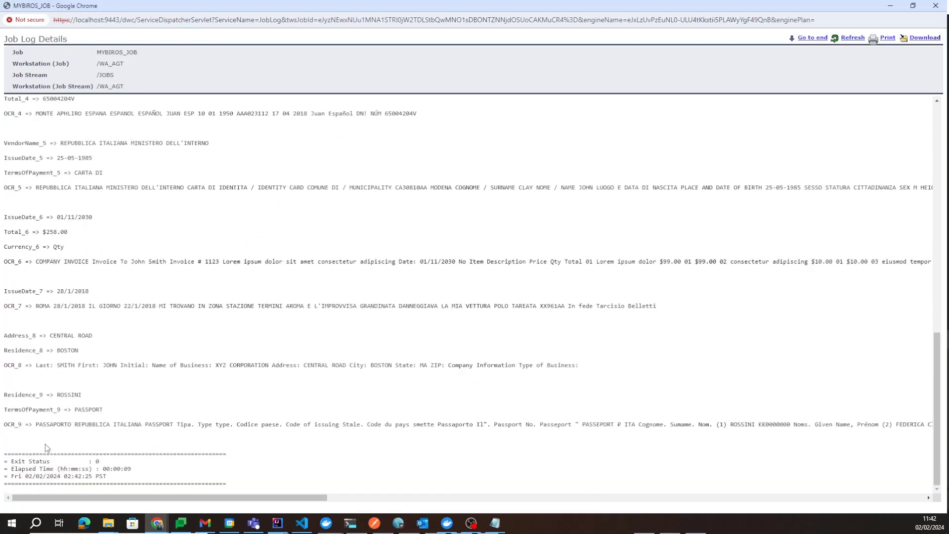
pyautogui.tripleClick(39, 396)
# Highlight the OCR_1 label and its recognized text in the job log to examine the first page's output
pyautogui.scroll(7, 41, 375)
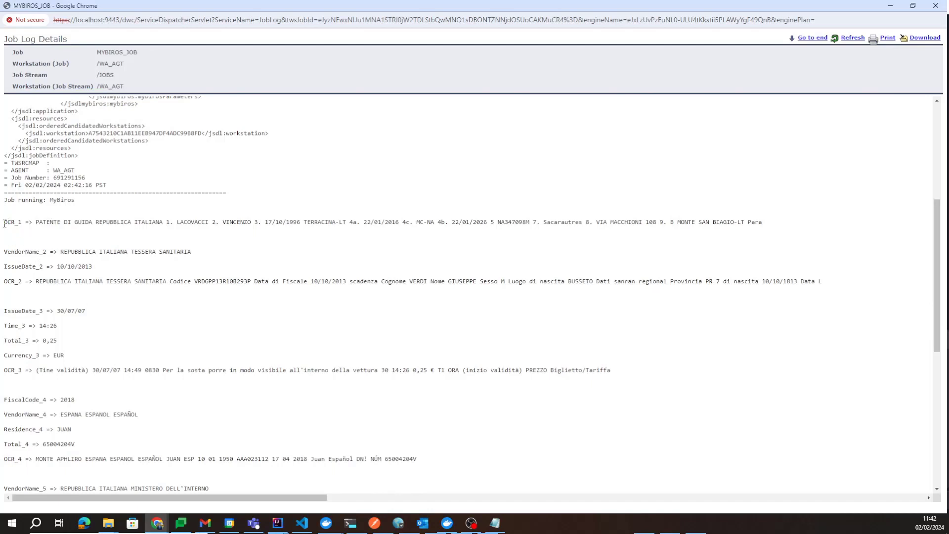
pyautogui.moveTo(4, 224); pyautogui.dragTo(22, 226)
pyautogui.click(23, 224)
pyautogui.moveTo(36, 223); pyautogui.dragTo(381, 243)
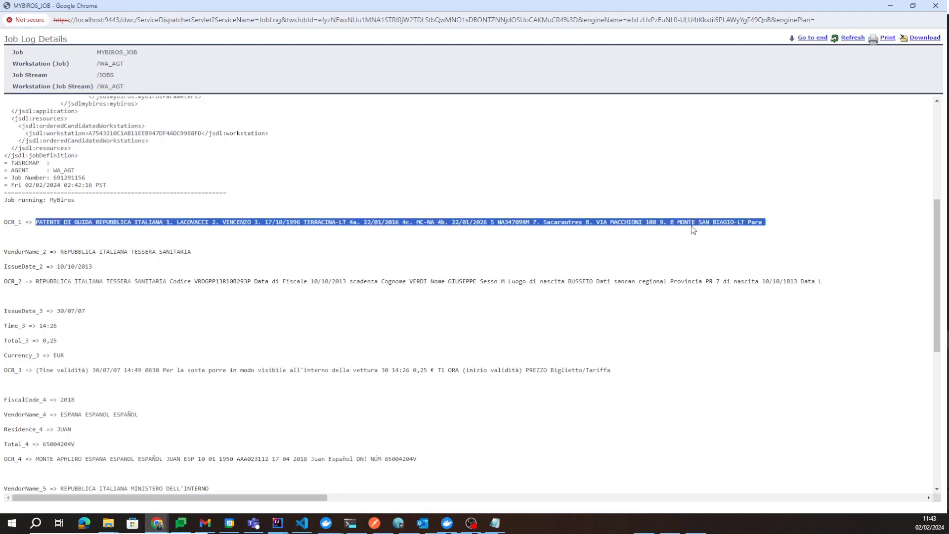
pyautogui.click(769, 227)
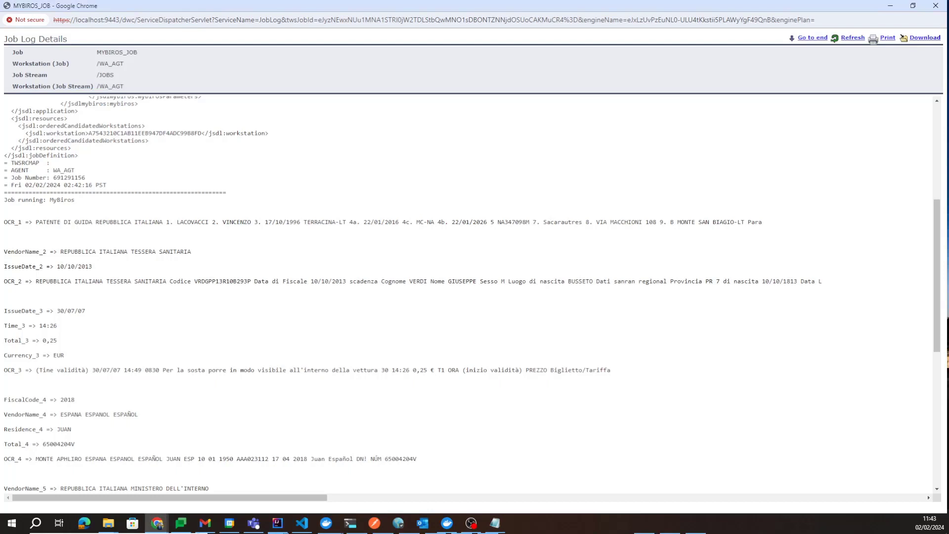
# Switch to nine_pages.pdf in Microsoft Edge and examine the file name and the driving licence on page 1
pyautogui.hotkey('alt', 'Tab')
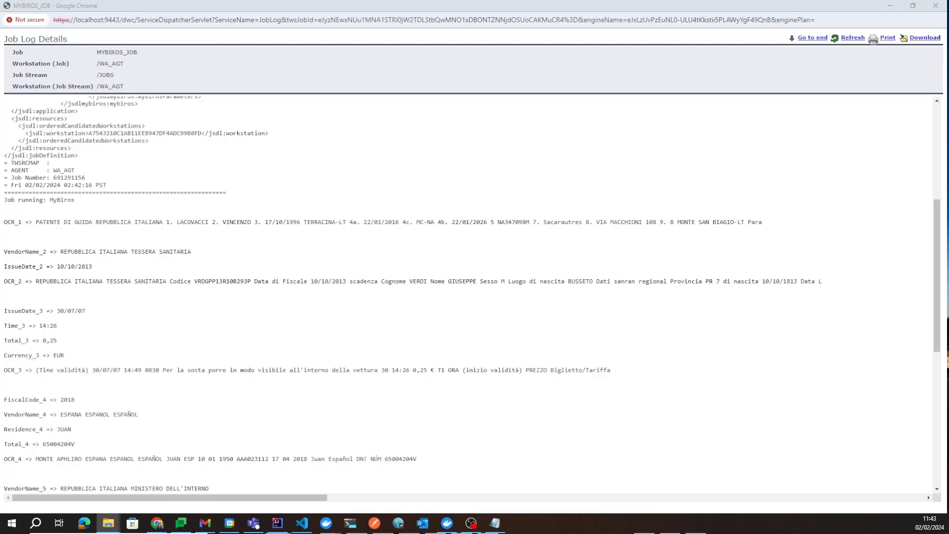
pyautogui.hotkey('alt', 'Tab')
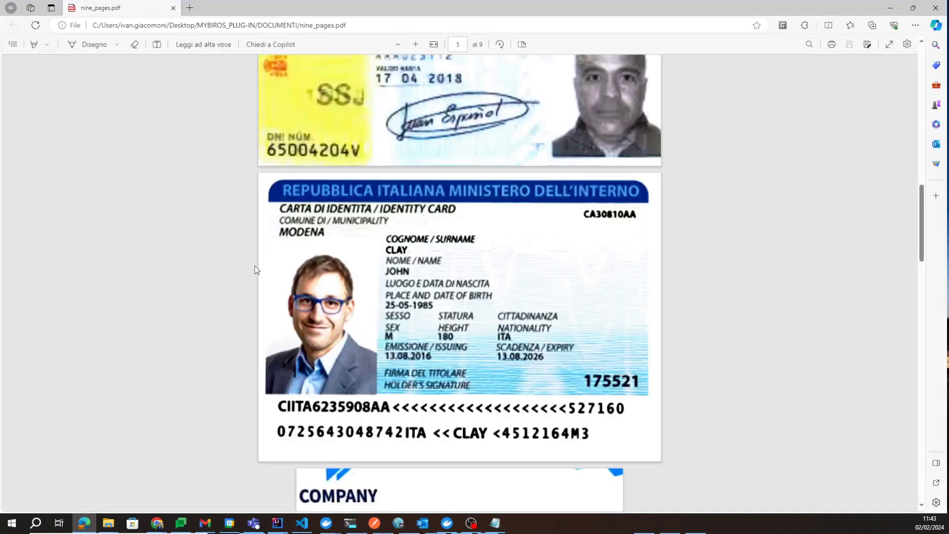
pyautogui.scroll(18, 254, 265)
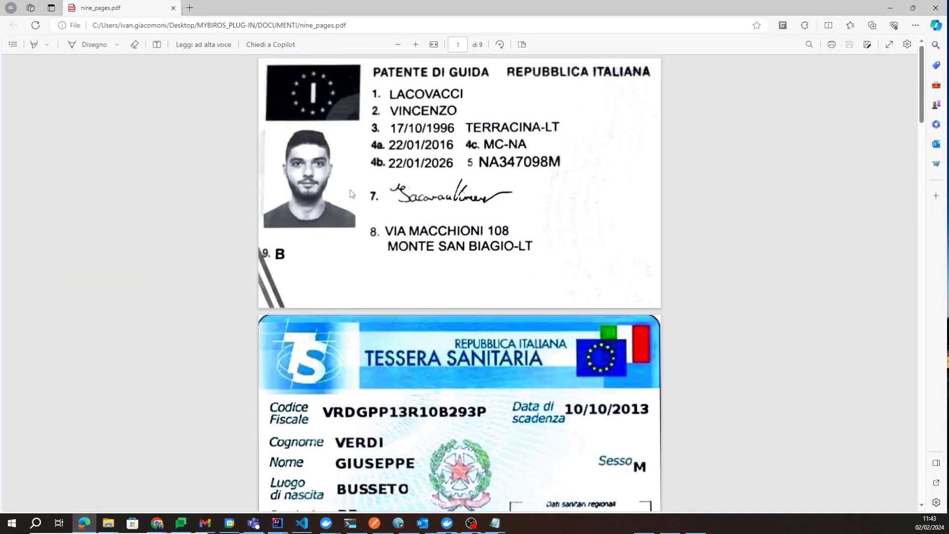
pyautogui.moveTo(356, 25); pyautogui.dragTo(299, 26)
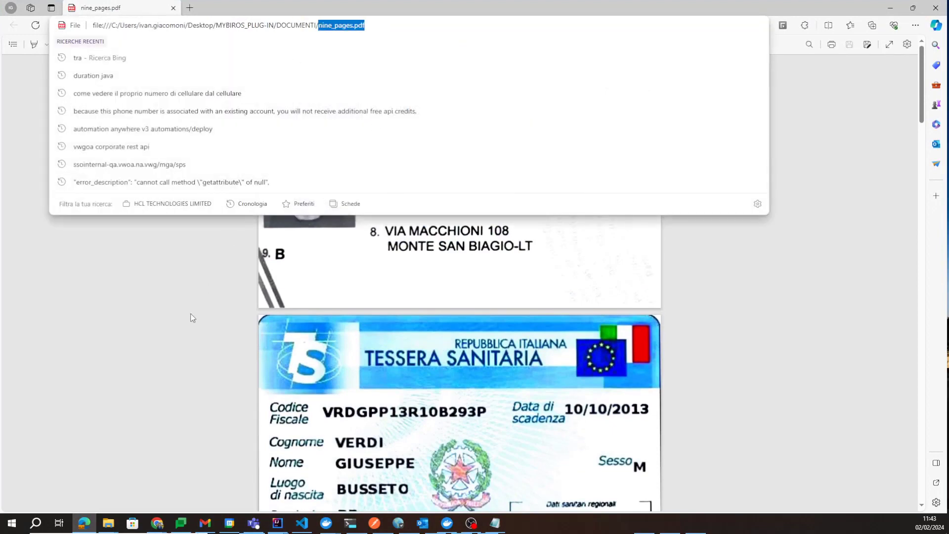
pyautogui.click(192, 318)
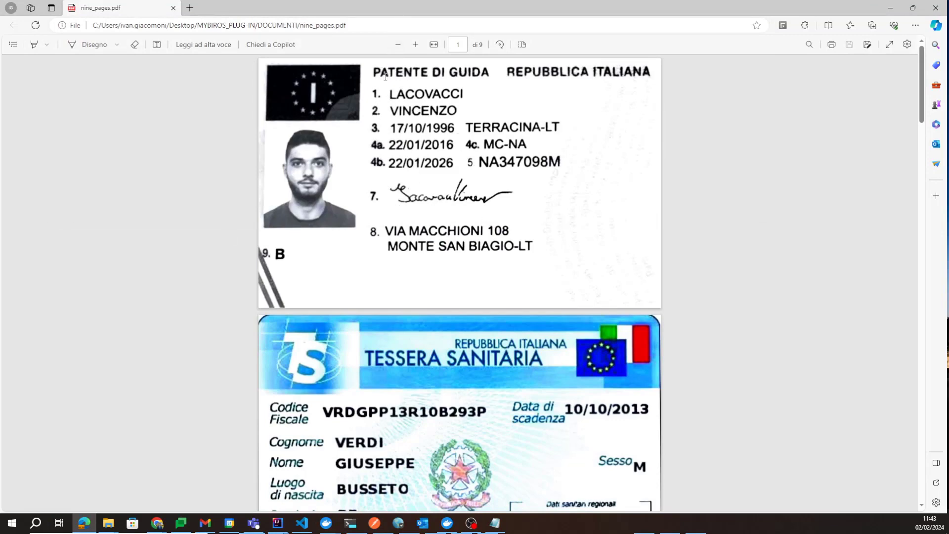
pyautogui.moveTo(376, 73); pyautogui.dragTo(556, 207)
pyautogui.click(534, 237)
# Return to the MYBIROS_JOB log and compare the full OCR_1 text with the licence page
pyautogui.moveTo(467, 3); pyautogui.dragTo(948, 4)
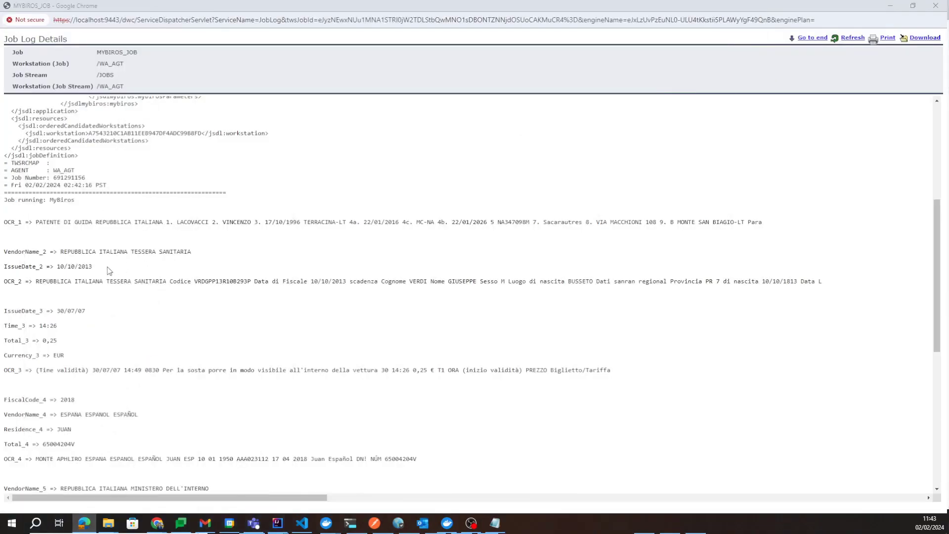
pyautogui.moveTo(36, 225); pyautogui.dragTo(766, 222)
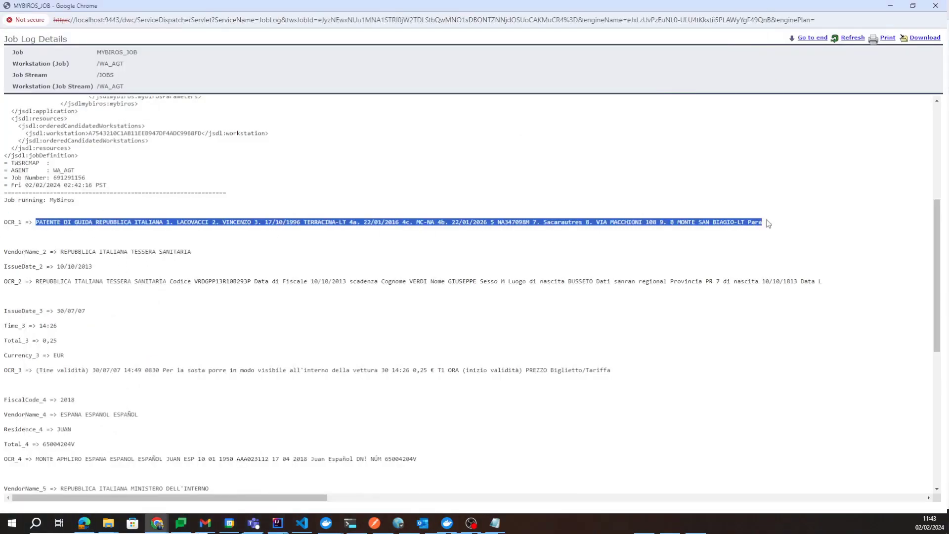
pyautogui.click(550, 253)
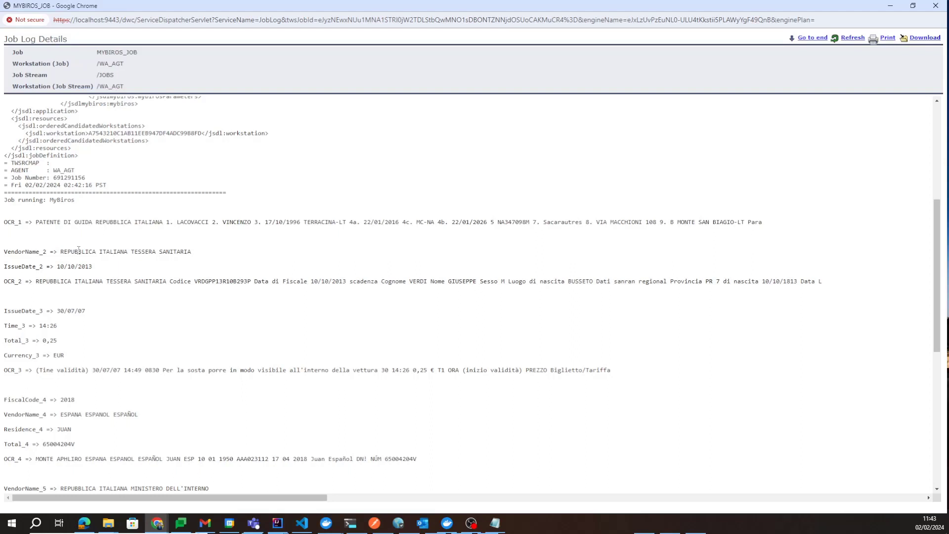
# Review the entity fields from VendorName_2, Time_3 and Residence_4 down to the end of the job log
pyautogui.scroll(-2, 34, 232)
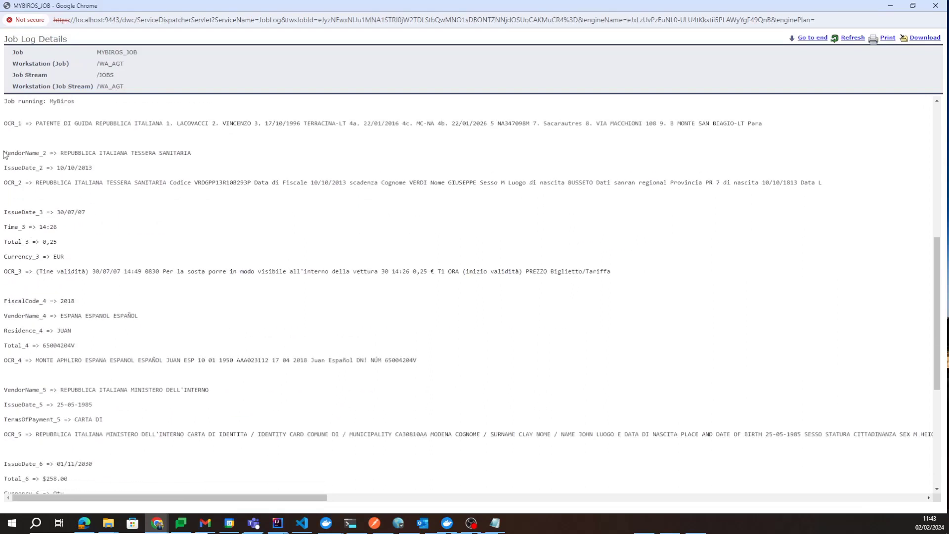
pyautogui.tripleClick(6, 152)
pyautogui.click(37, 171)
pyautogui.moveTo(47, 155); pyautogui.dragTo(8, 150)
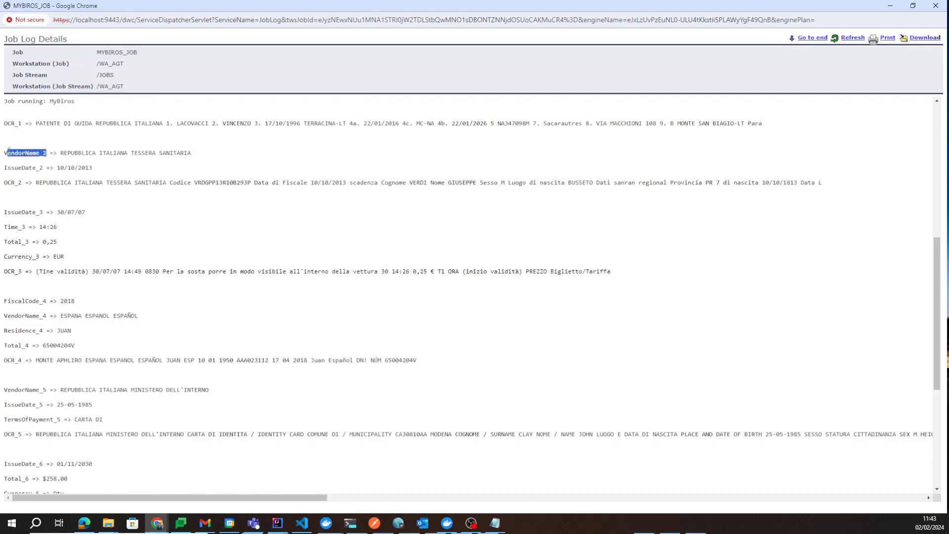
pyautogui.doubleClick(6, 226)
pyautogui.scroll(-1, 11, 270)
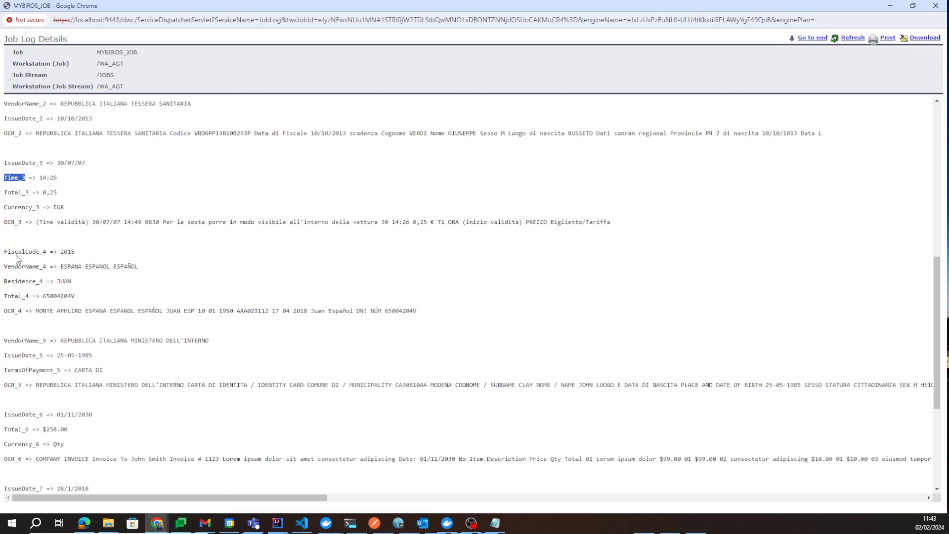
pyautogui.moveTo(11, 282); pyautogui.dragTo(74, 281)
pyautogui.scroll(-2, 86, 266)
pyautogui.scroll(-2, 87, 266)
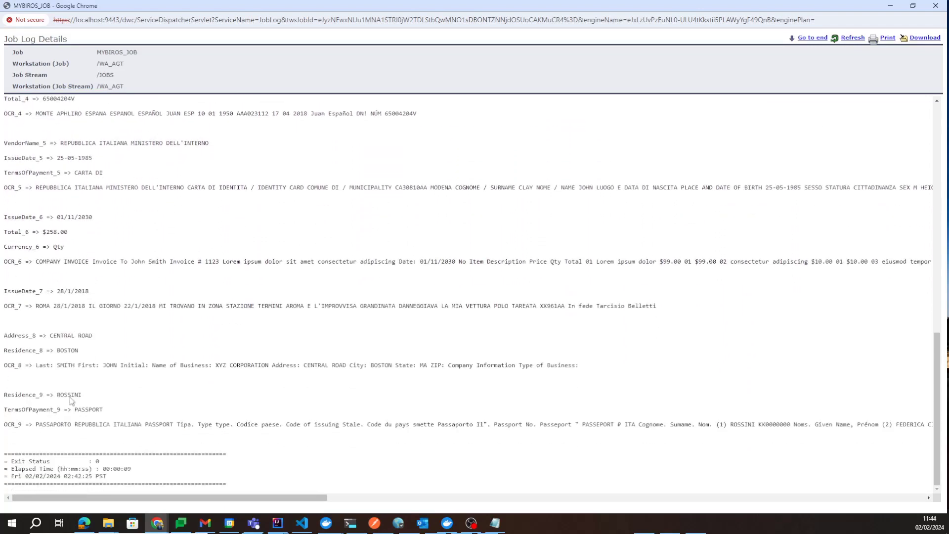
# Close the job log, open the properties of MYBIROS_JOB and inspect Extra Information from Address_8 to OCR_1
pyautogui.hotkey('alt', 'Tab')
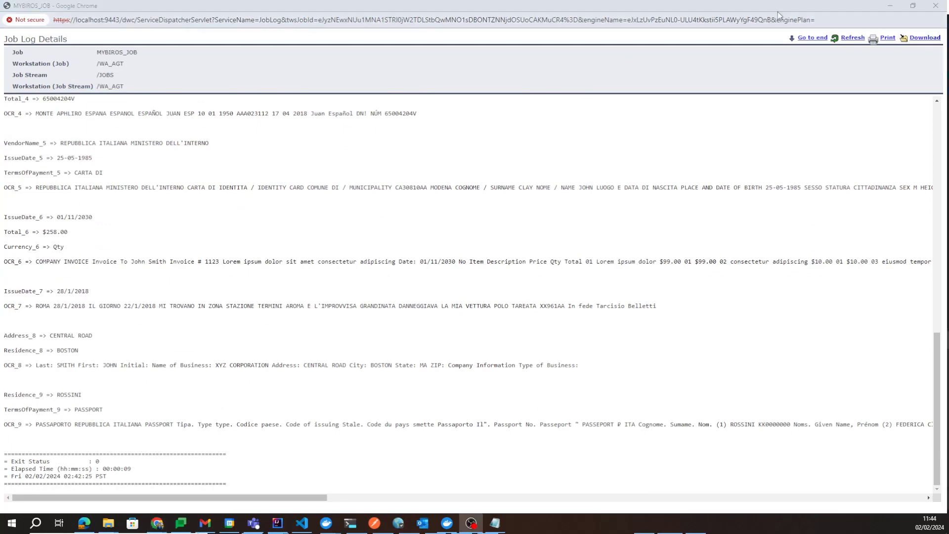
pyautogui.click(936, 6)
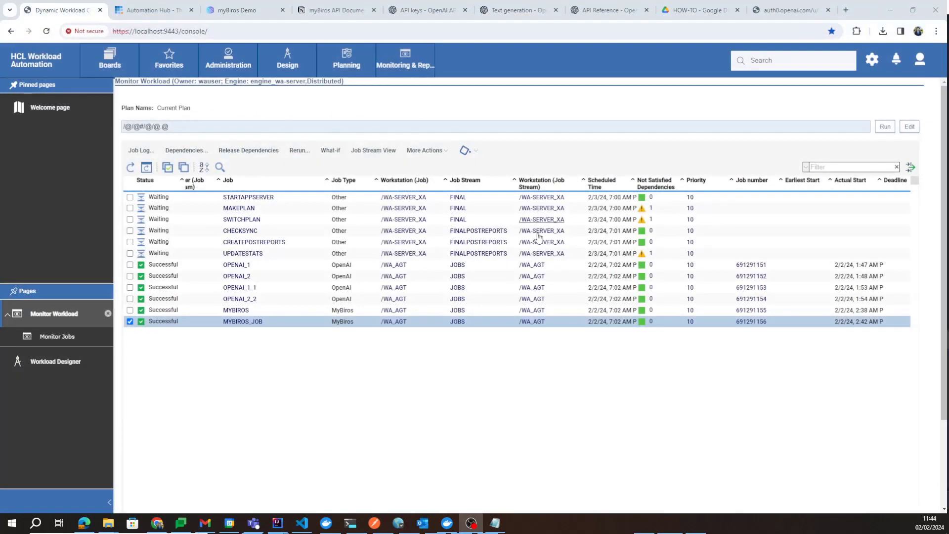
pyautogui.click(243, 321)
pyautogui.scroll(-10, 285, 191)
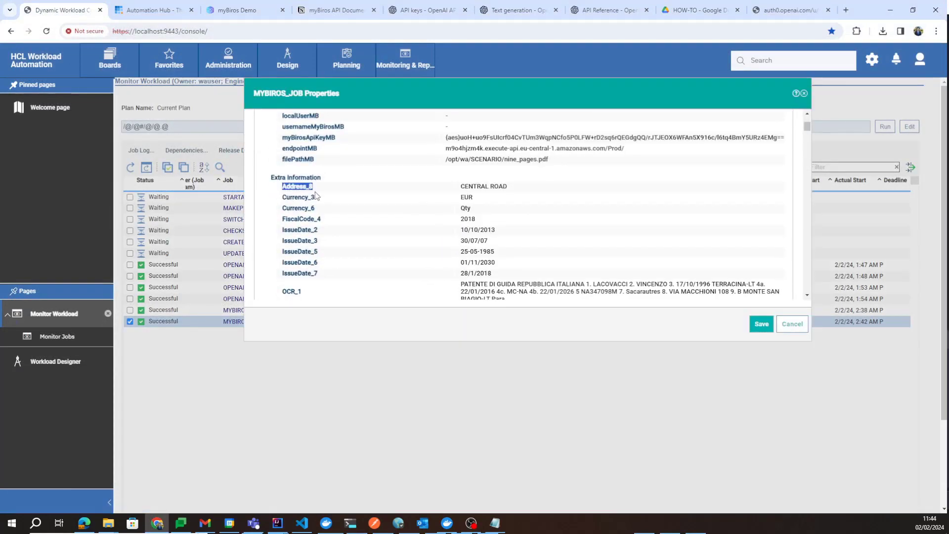
pyautogui.scroll(-1, 366, 236)
pyautogui.doubleClick(291, 241)
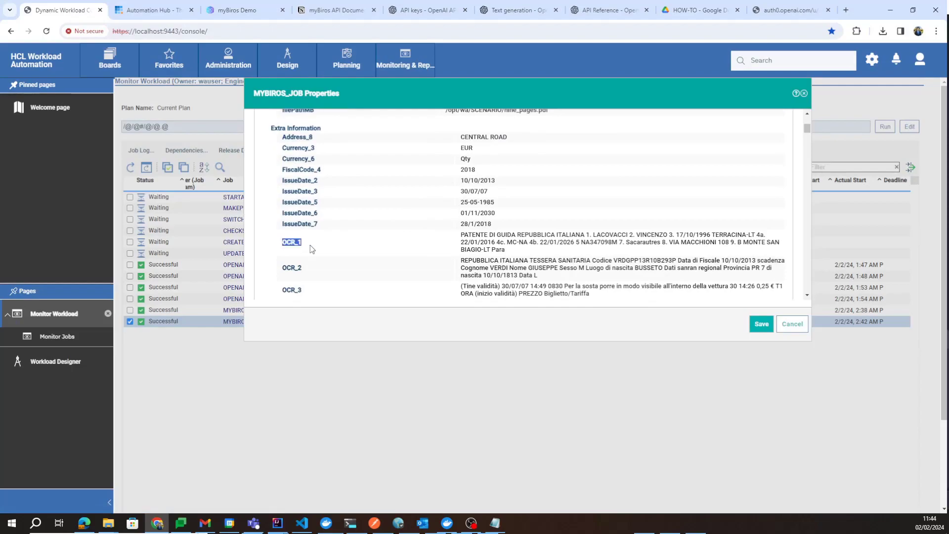
# Enlarge the MYBIROS_JOB properties dialog and examine the full JSON value of the response property
pyautogui.scroll(-7, 316, 245)
pyautogui.scroll(-15, 351, 250)
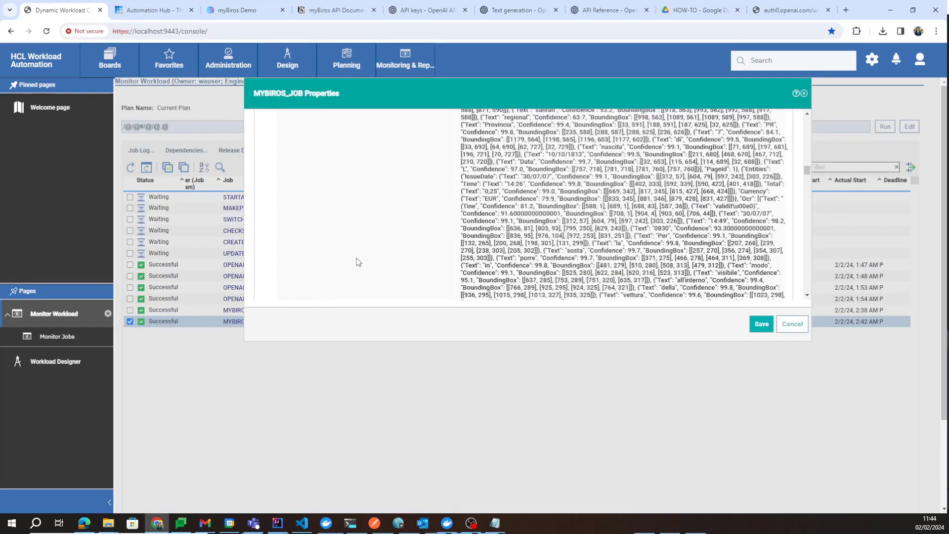
pyautogui.scroll(-15, 359, 257)
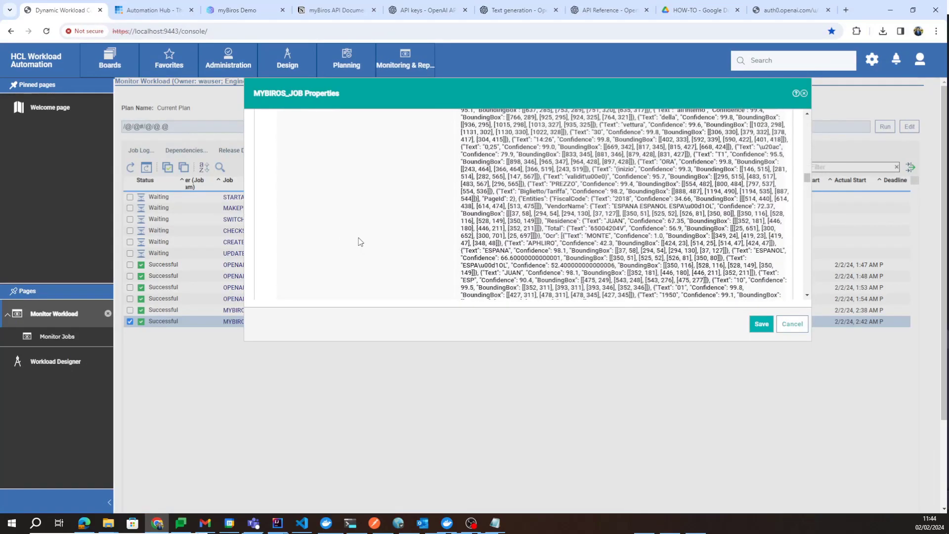
pyautogui.scroll(-5, 358, 236)
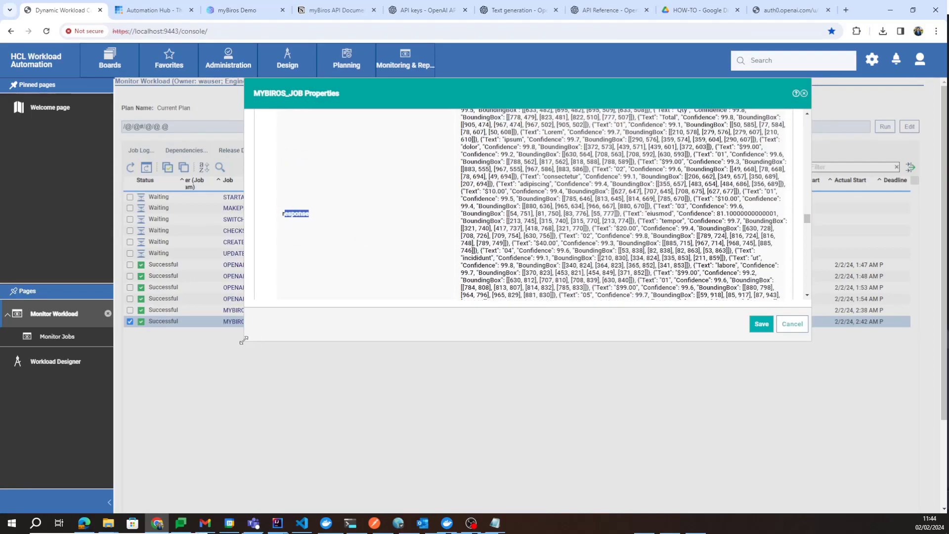
pyautogui.moveTo(244, 340); pyautogui.dragTo(130, 442)
pyautogui.scroll(20, 432, 320)
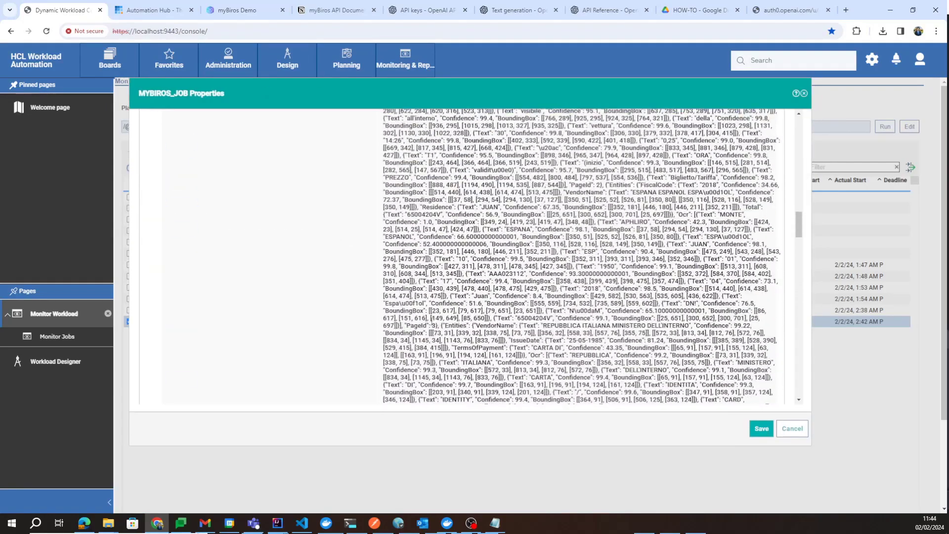
pyautogui.scroll(3, 431, 320)
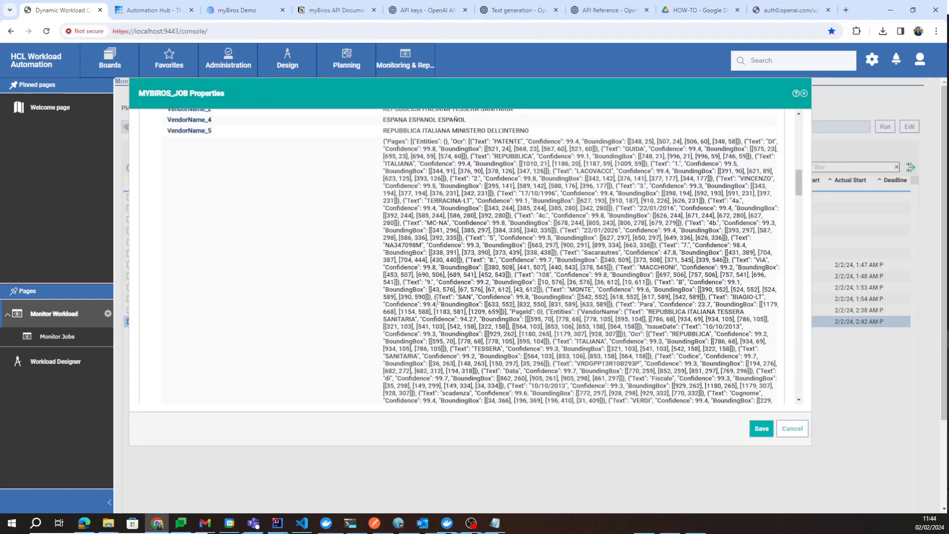
pyautogui.scroll(3, 433, 316)
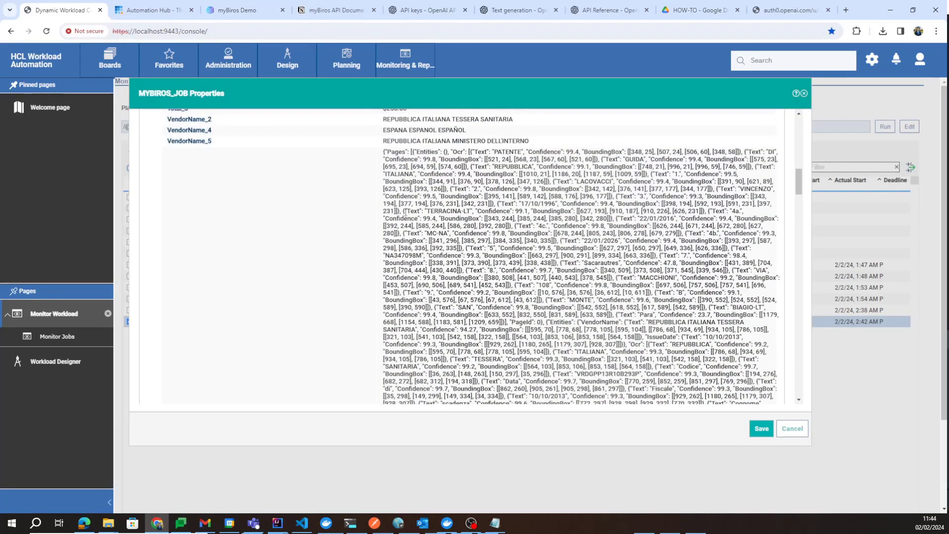